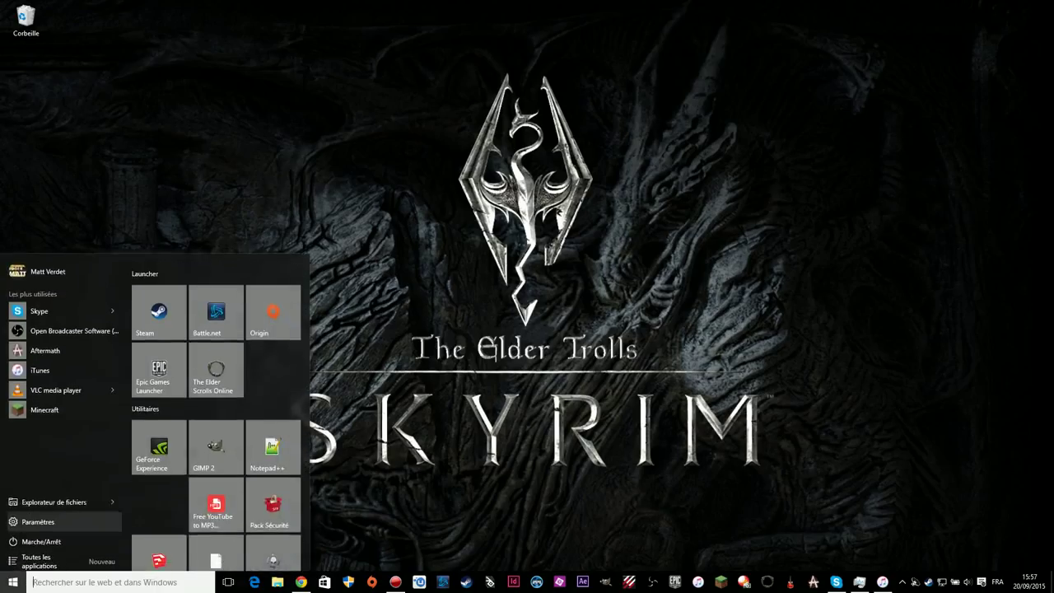
- Open Task Manager and sort the running processes by memory usage
key(super)
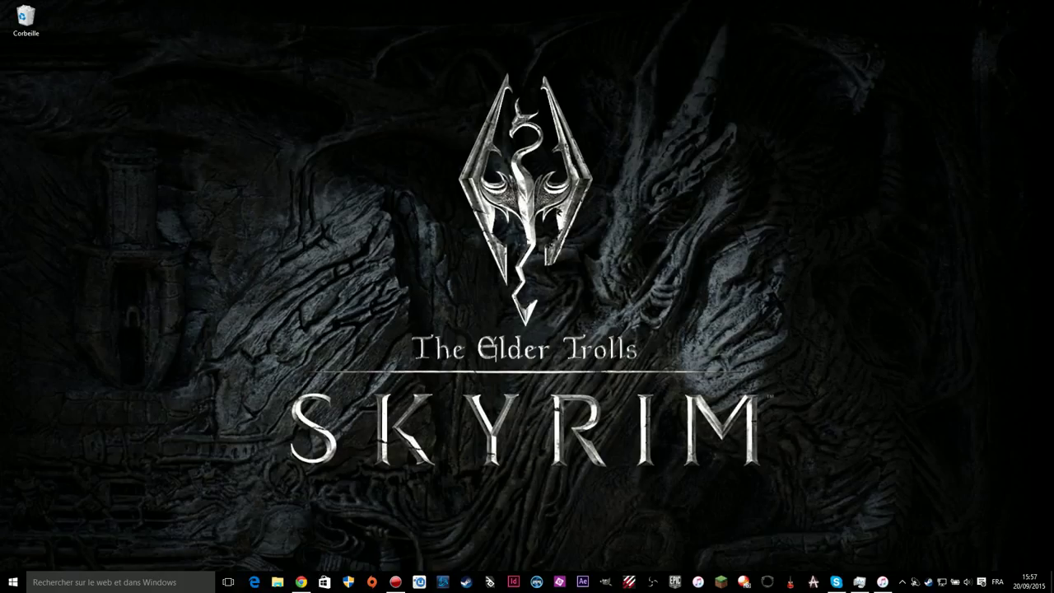
right_click(12, 582)
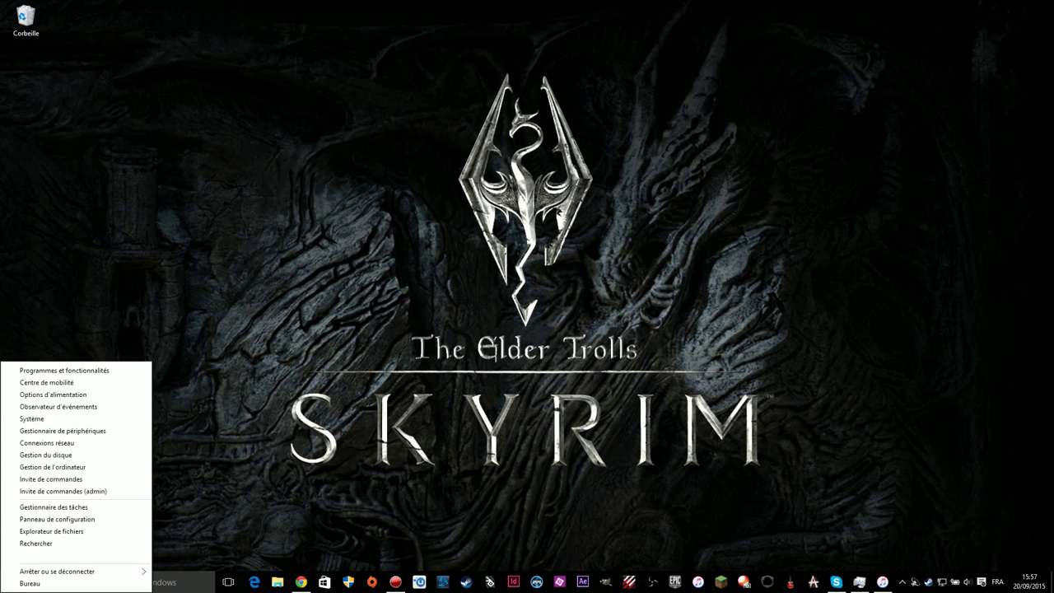
click(54, 507)
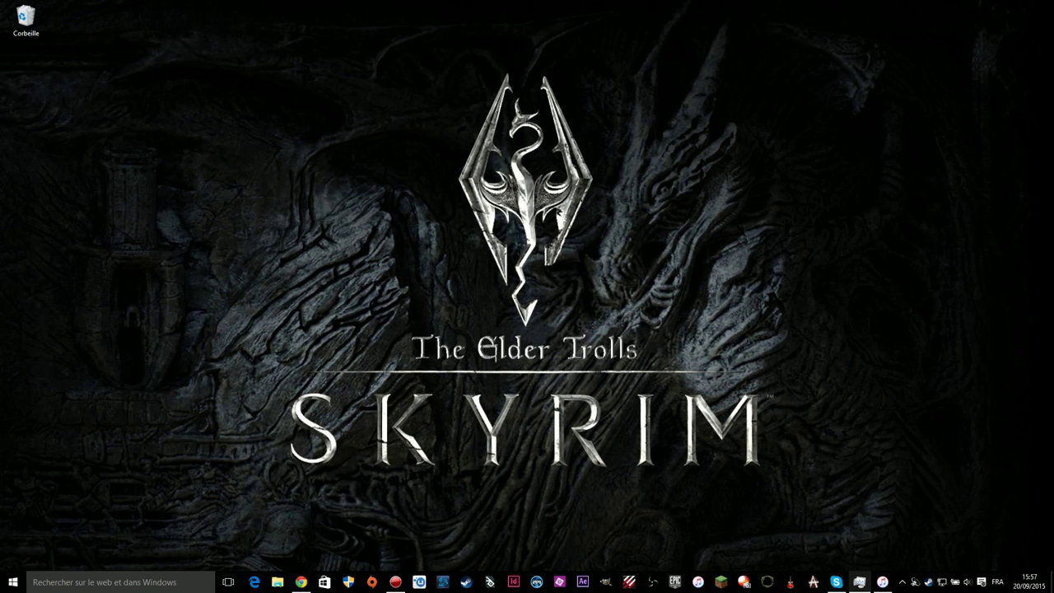
drag(227, 43, 405, 56)
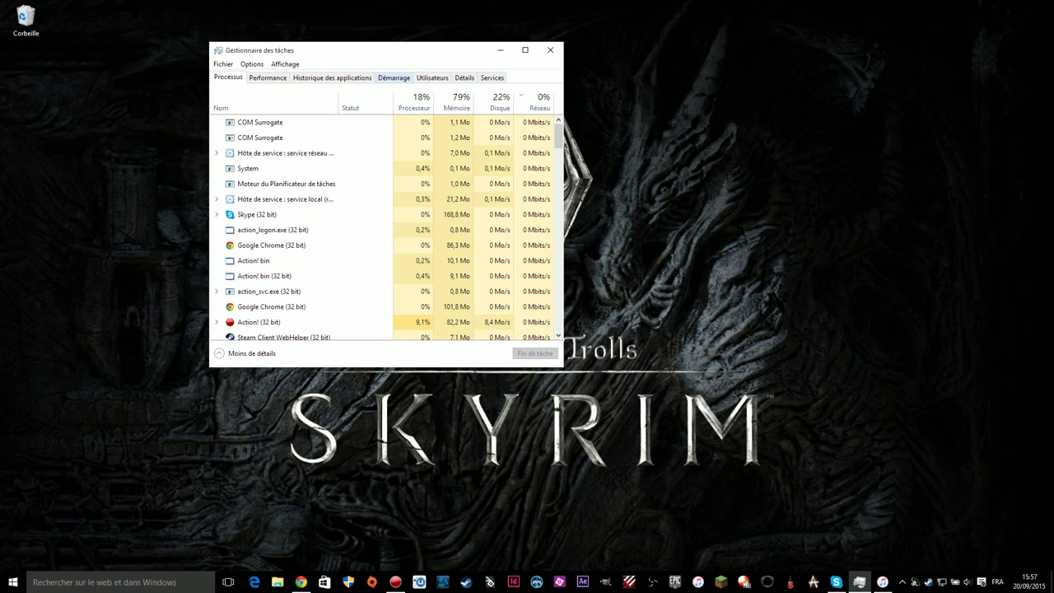
click(456, 103)
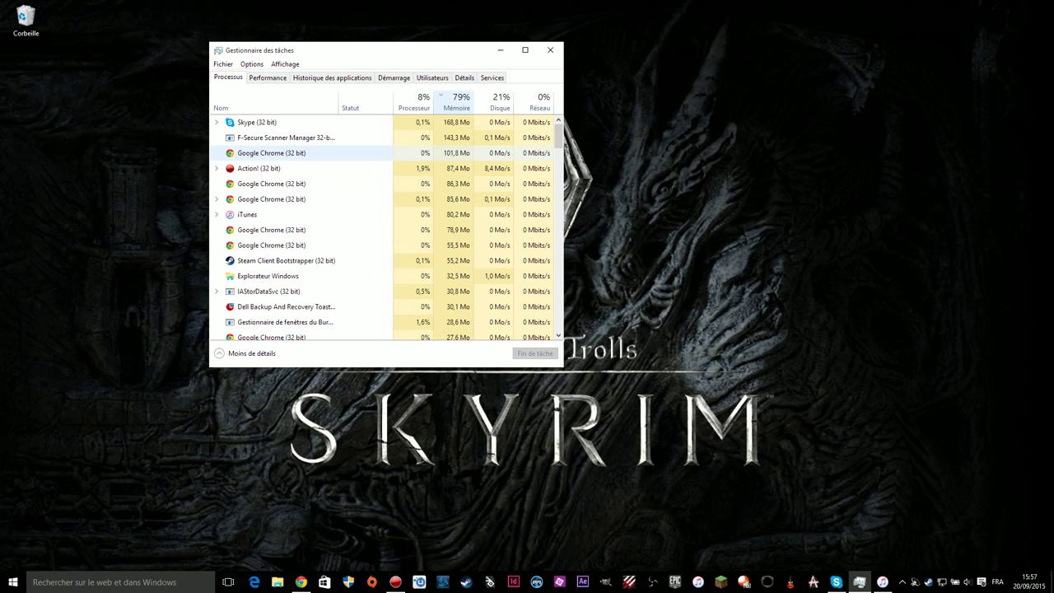
click(494, 103)
click(456, 103)
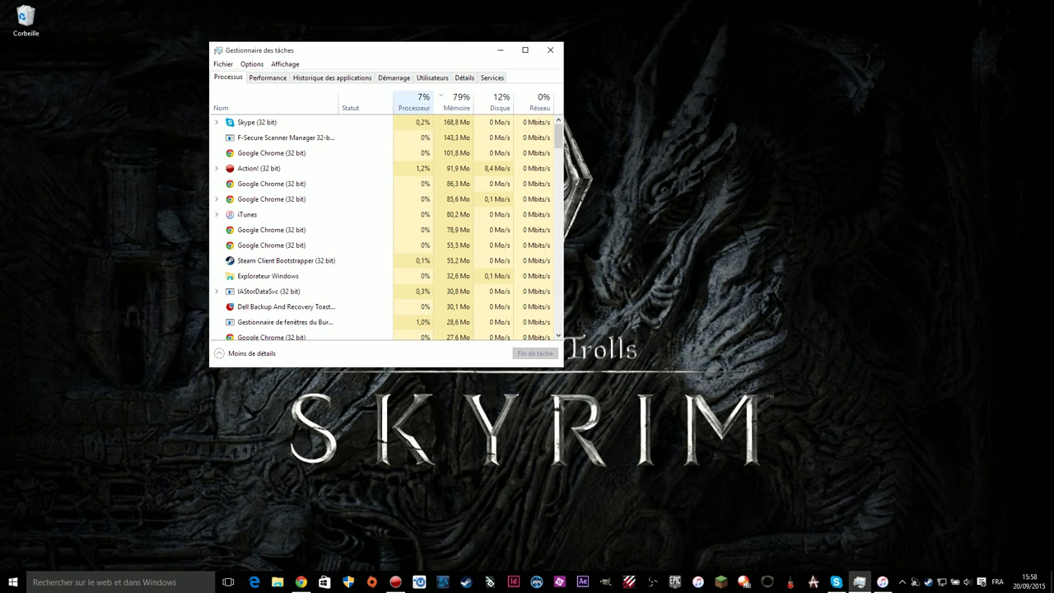
- Examine the processor, memory and disk performance graphs in Task Manager, finishing on the processor, and minimize the window
click(268, 77)
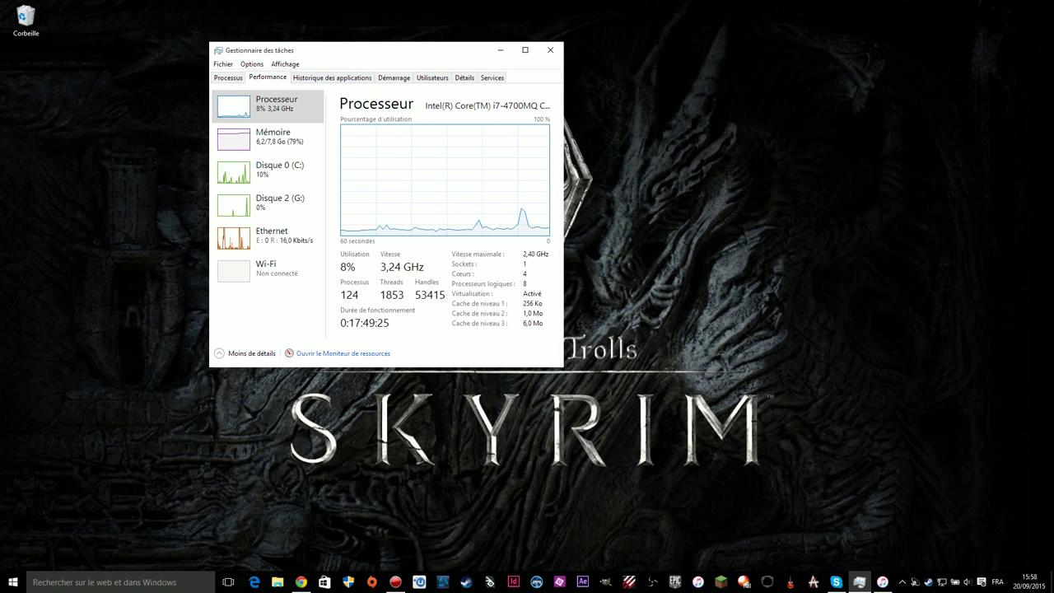
click(272, 137)
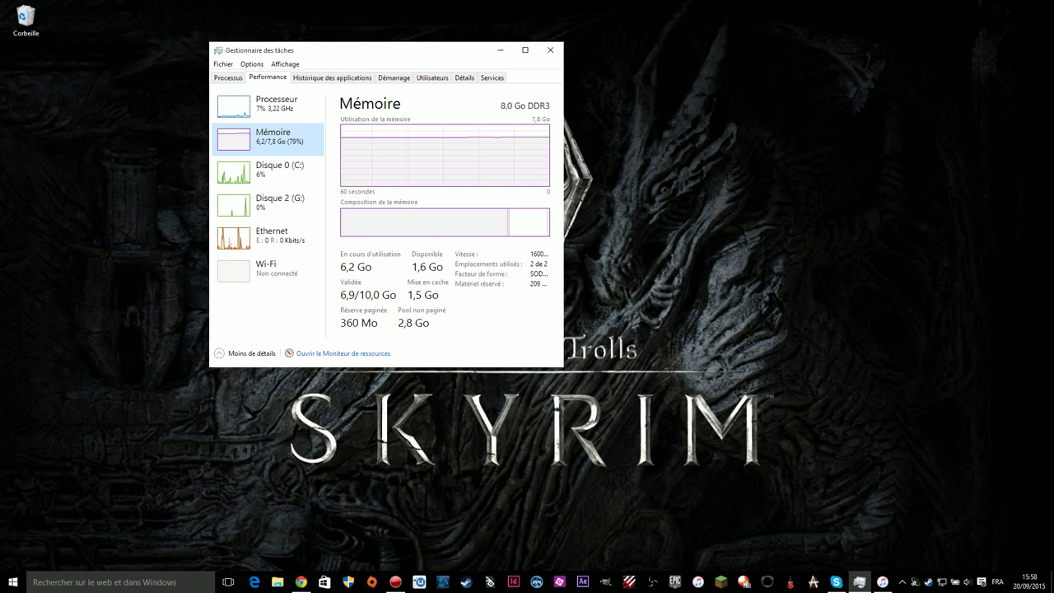
click(272, 171)
click(271, 104)
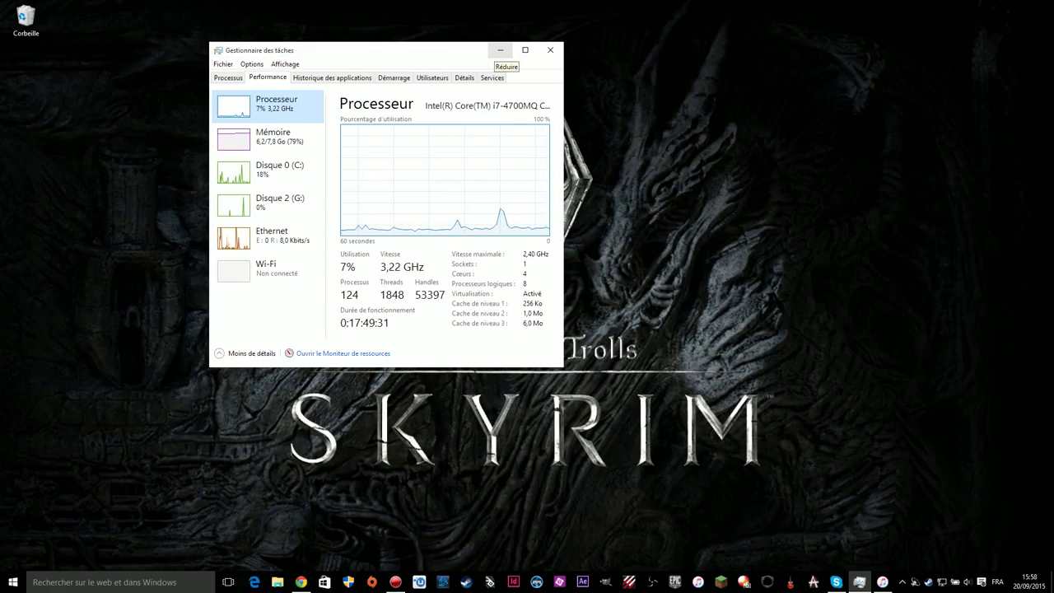
click(500, 50)
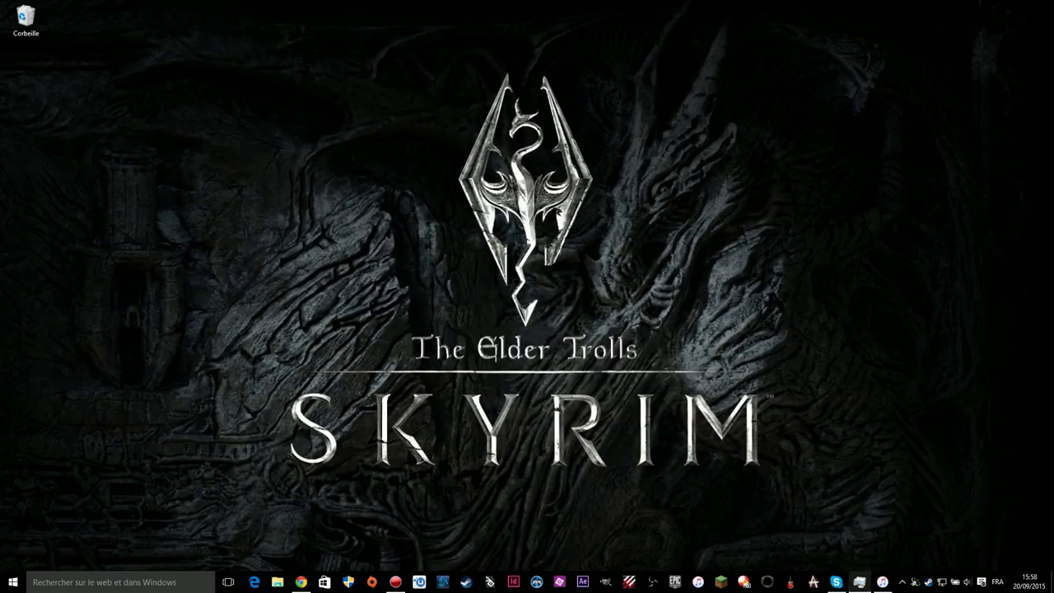
click(859, 582)
click(859, 582)
drag(369, 360, 405, 364)
drag(367, 328, 644, 332)
key(super+x)
key(Escape)
key(super+x)
key(Up)
key(Up)
key(Down)
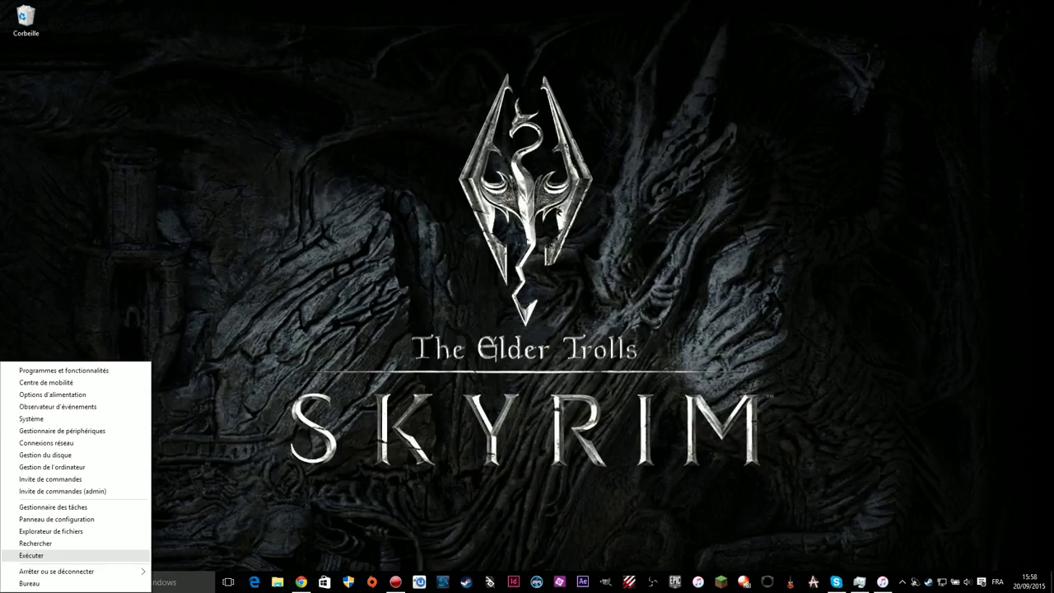
key(Down)
key(super+x)
- Run regedit from the Run dialog and allow the Registry Editor to make changes to the computer
key(super+x)
key(Up)
key(Return)
click(268, 513)
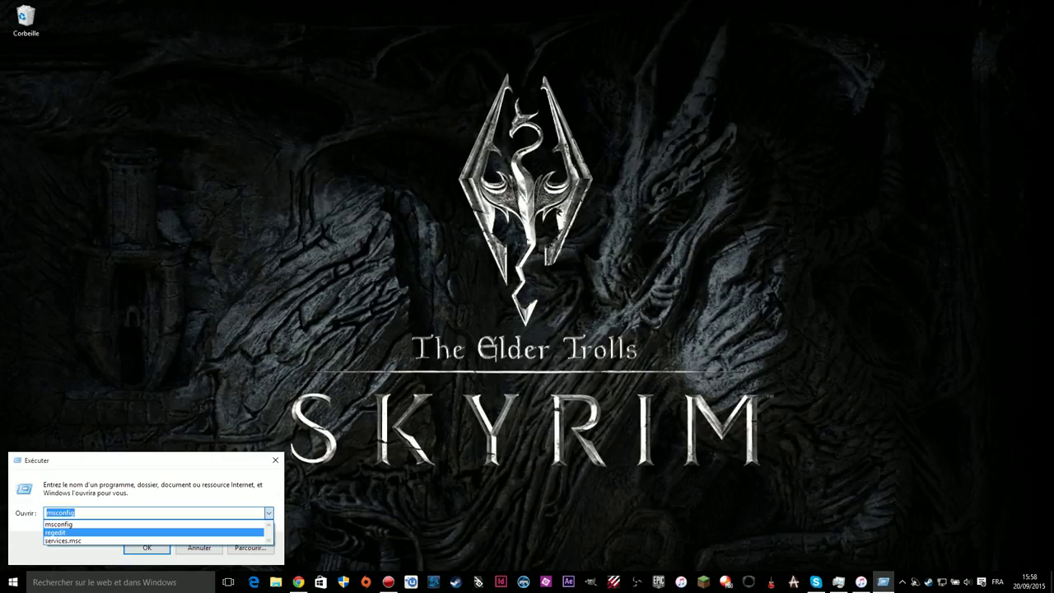
key(Return)
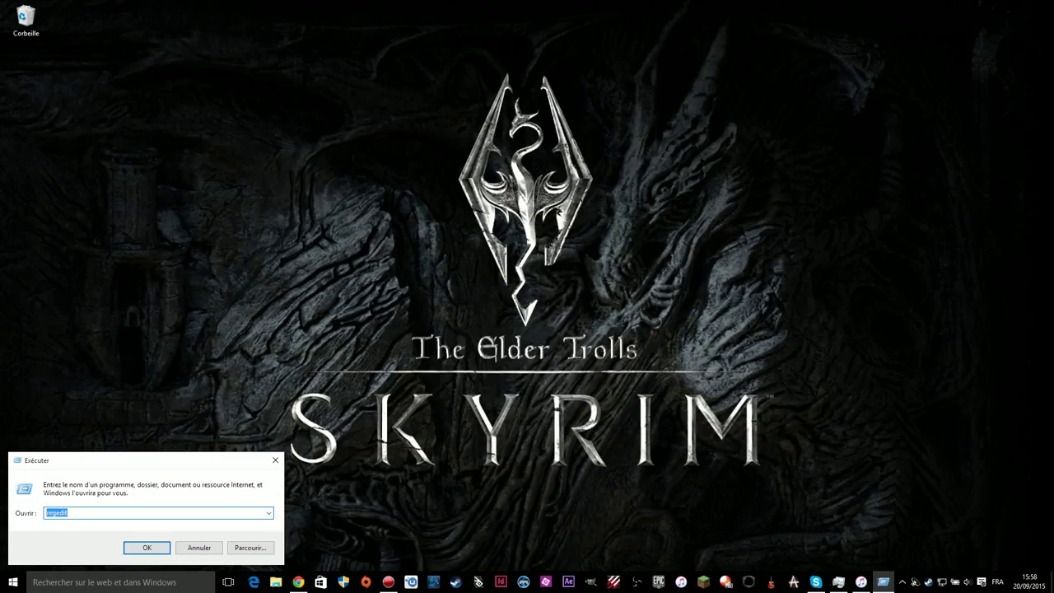
text(rege)
text(edit)
key(Return)
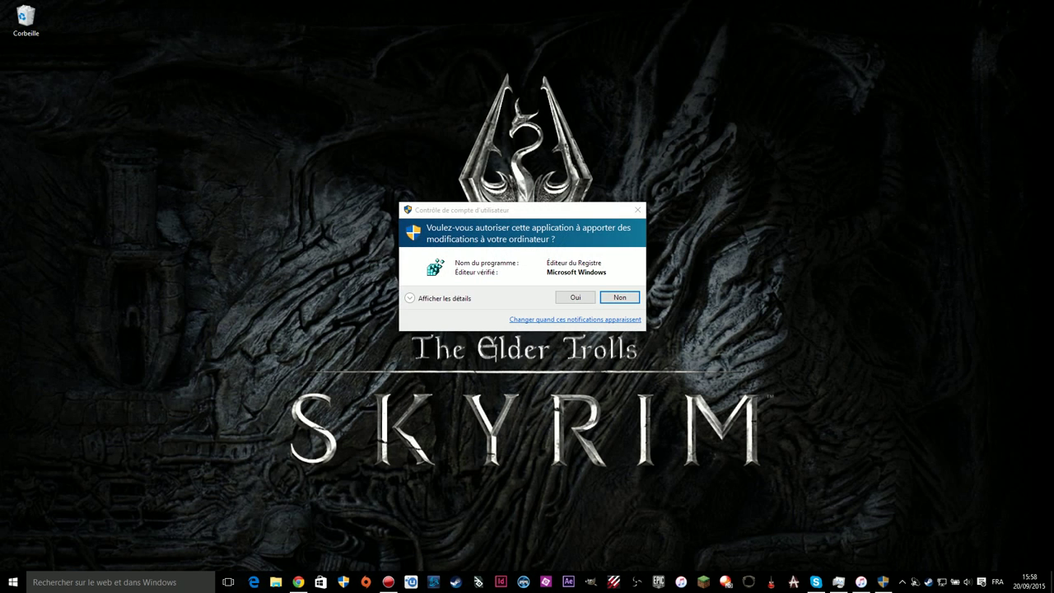
click(575, 297)
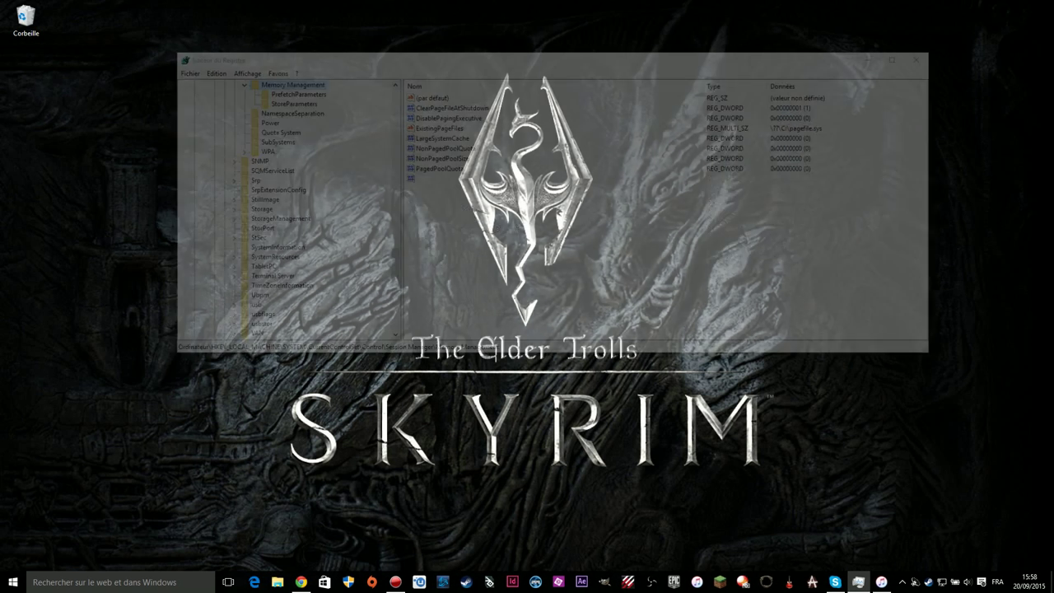
- Enlarge the Registry Editor window and open the key HKEY_LOCAL_MACHINE\SYSTEM\CurrentControlSet\Control\Session Manager\Memory Management
scroll(278, 210, up, 20)
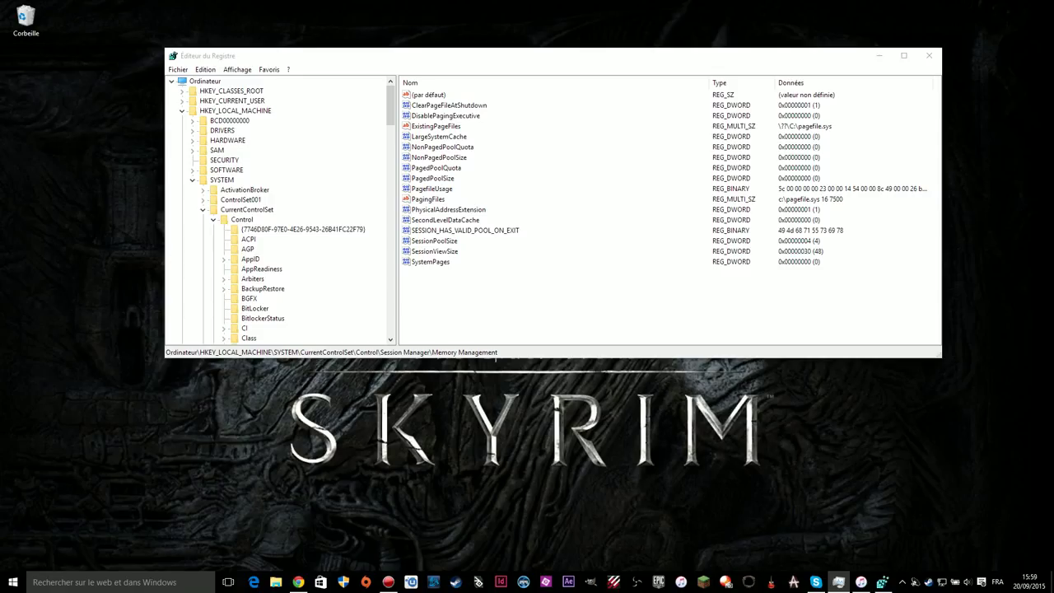
click(182, 110)
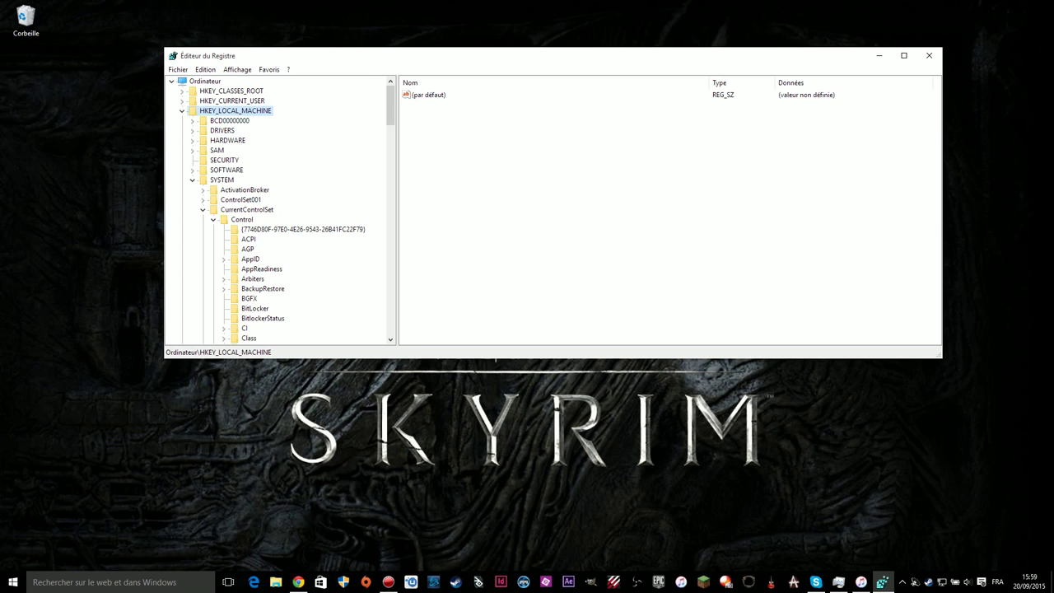
scroll(277, 210, down, 1)
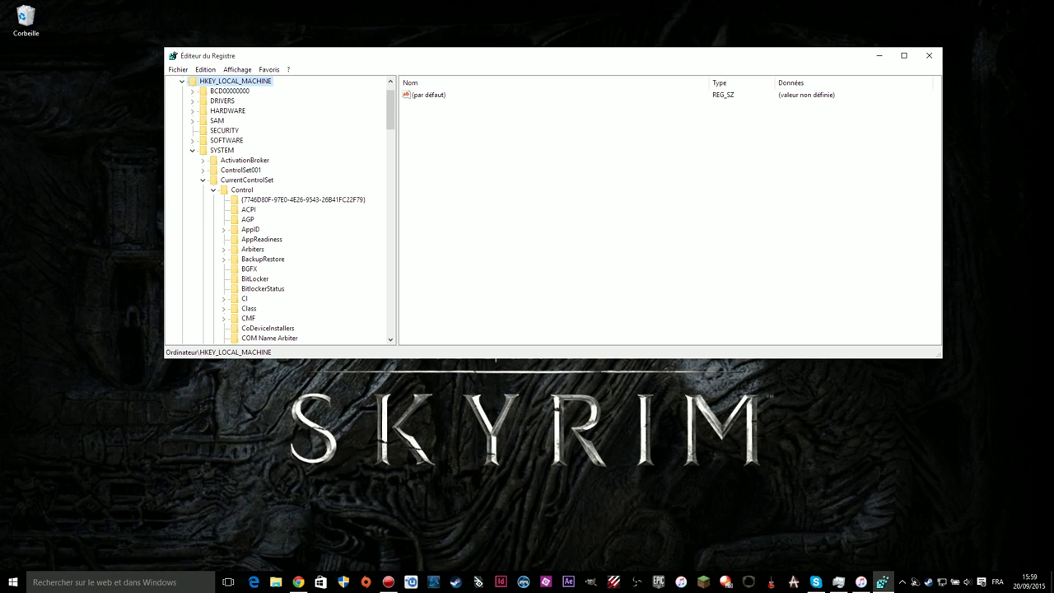
scroll(278, 210, down, 1)
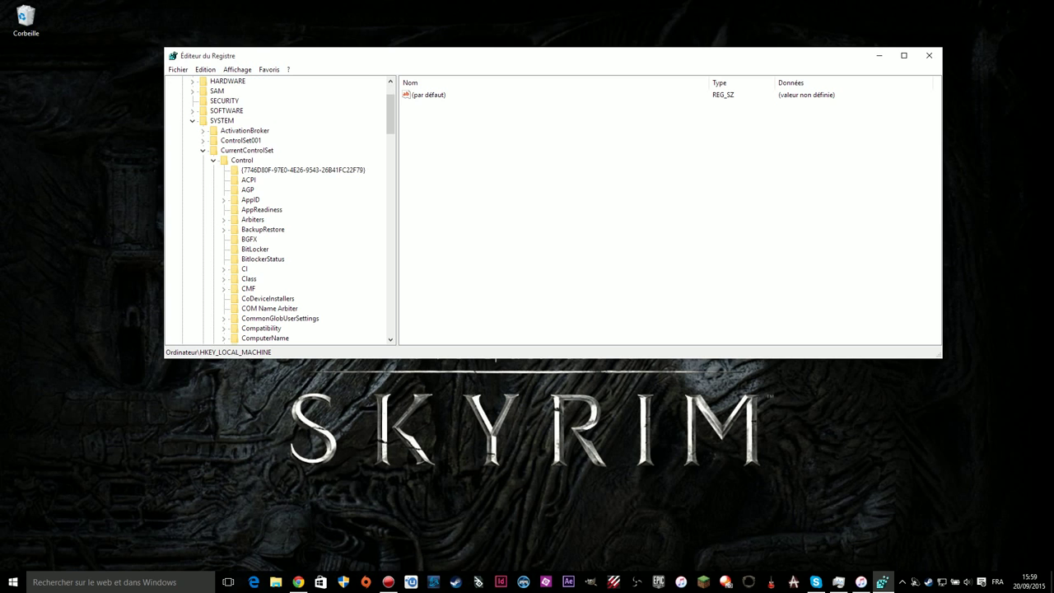
scroll(277, 210, down, 2)
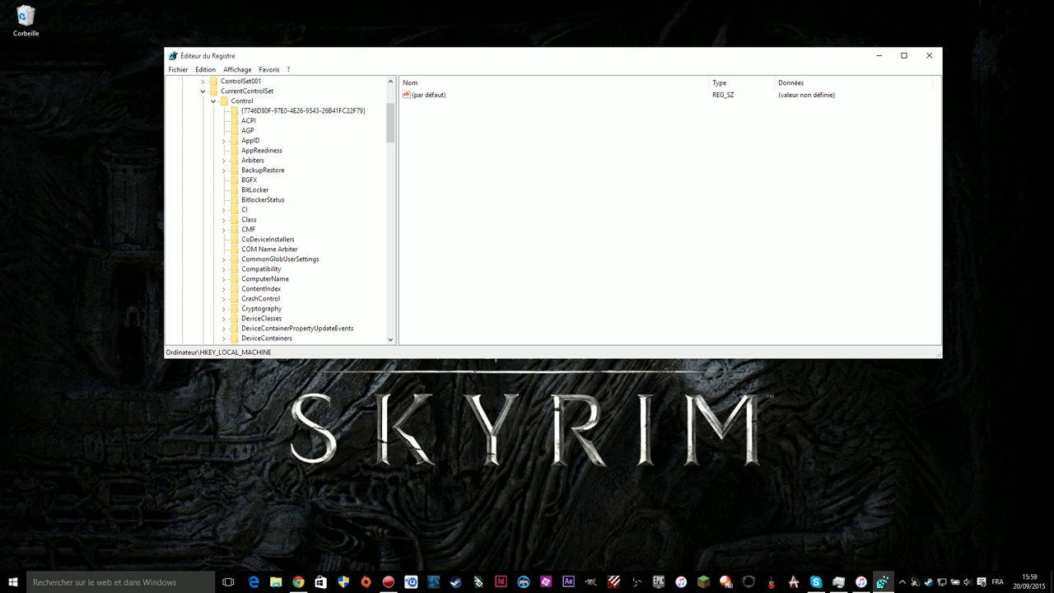
scroll(278, 210, up, 4)
scroll(280, 210, down, 7)
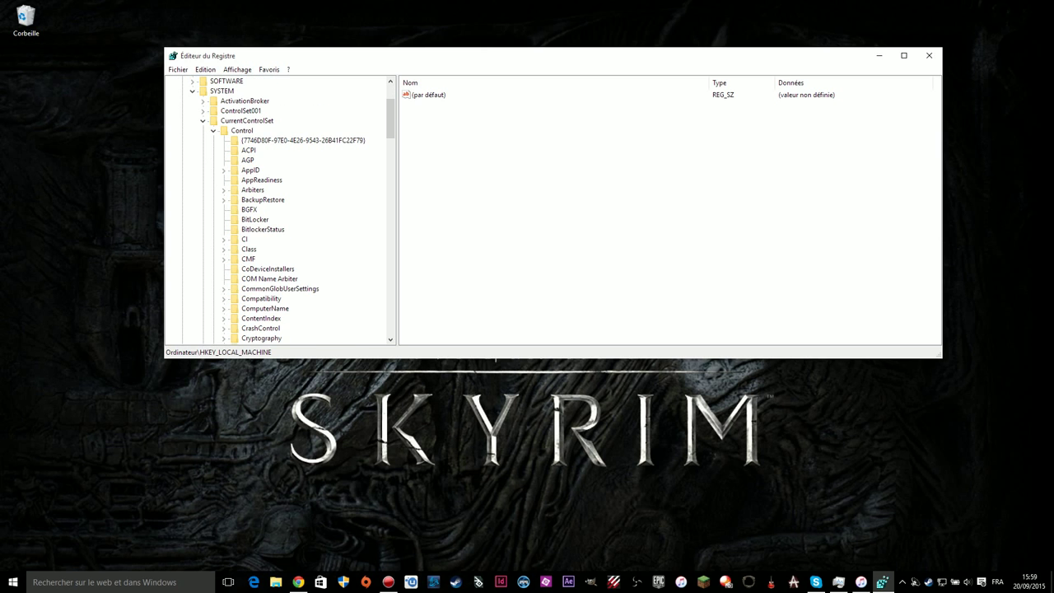
scroll(280, 210, down, 1)
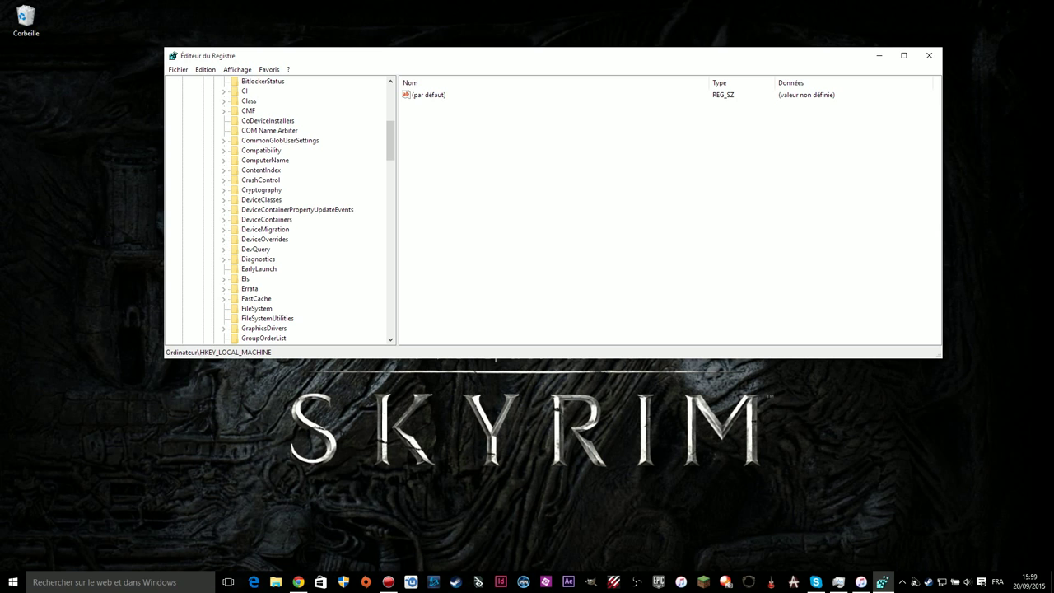
drag(939, 355, 1050, 531)
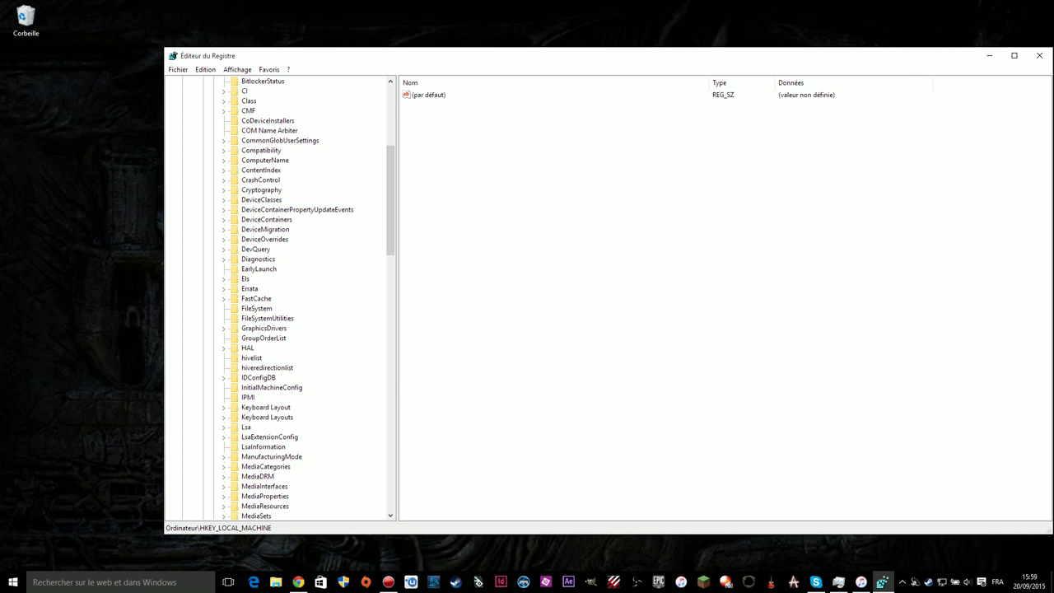
scroll(277, 210, up, 5)
scroll(278, 210, down, 3)
scroll(280, 297, down, 18)
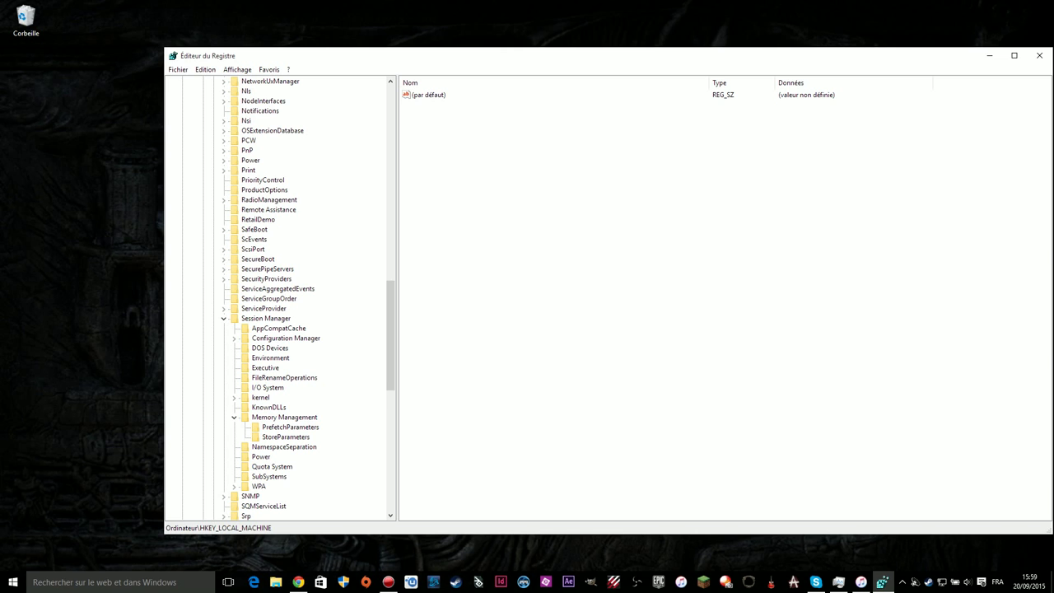
scroll(280, 296, down, 2)
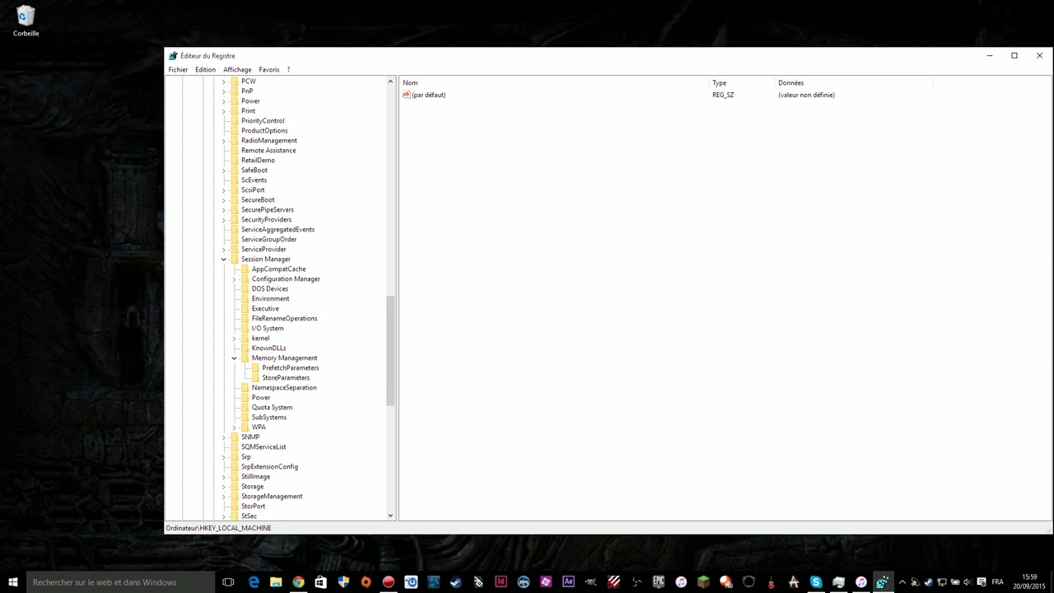
scroll(280, 296, down, 1)
click(284, 327)
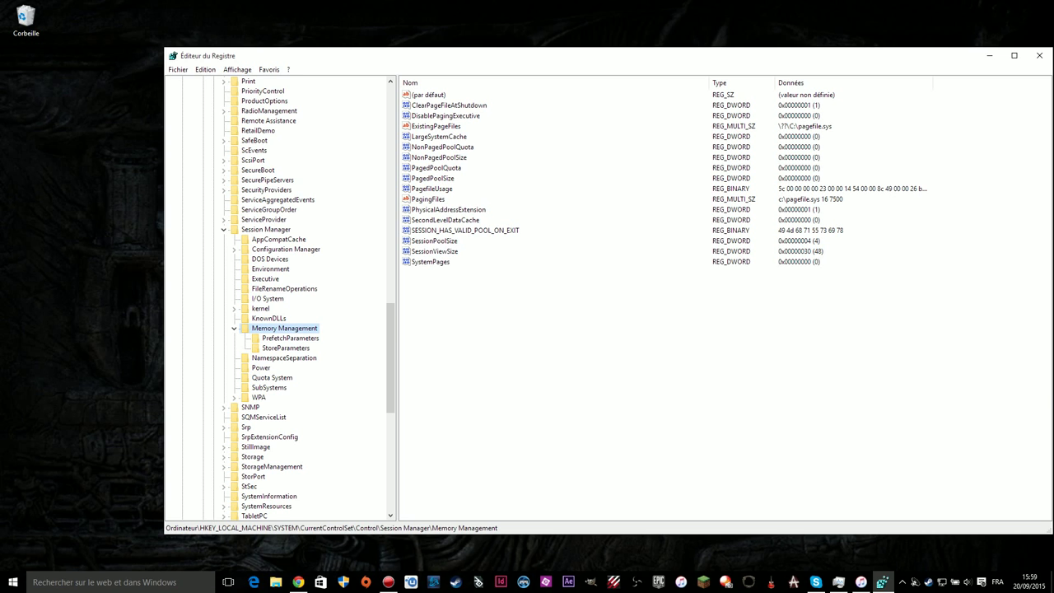
- Accept 1 in hexadecimal as the ClearPageFileAtShutdown value data and close the Registry Editor
click(449, 106)
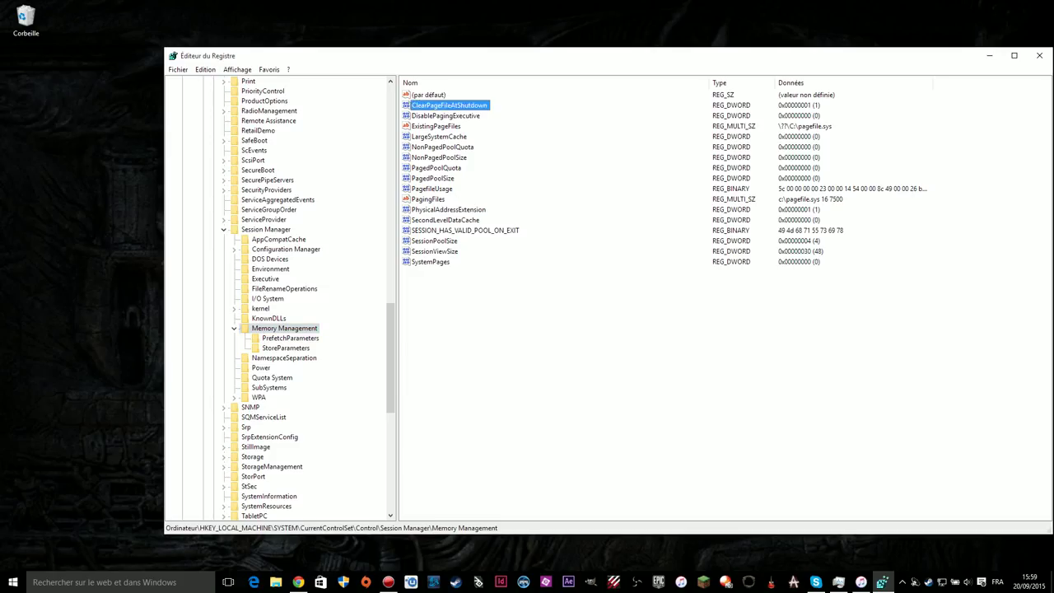
right_click(466, 106)
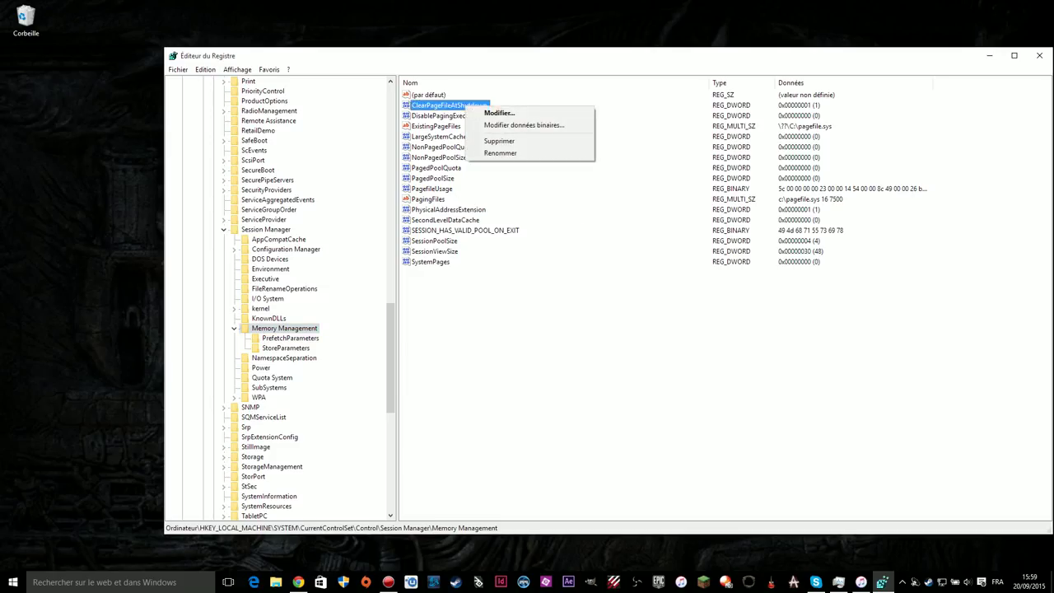
click(499, 113)
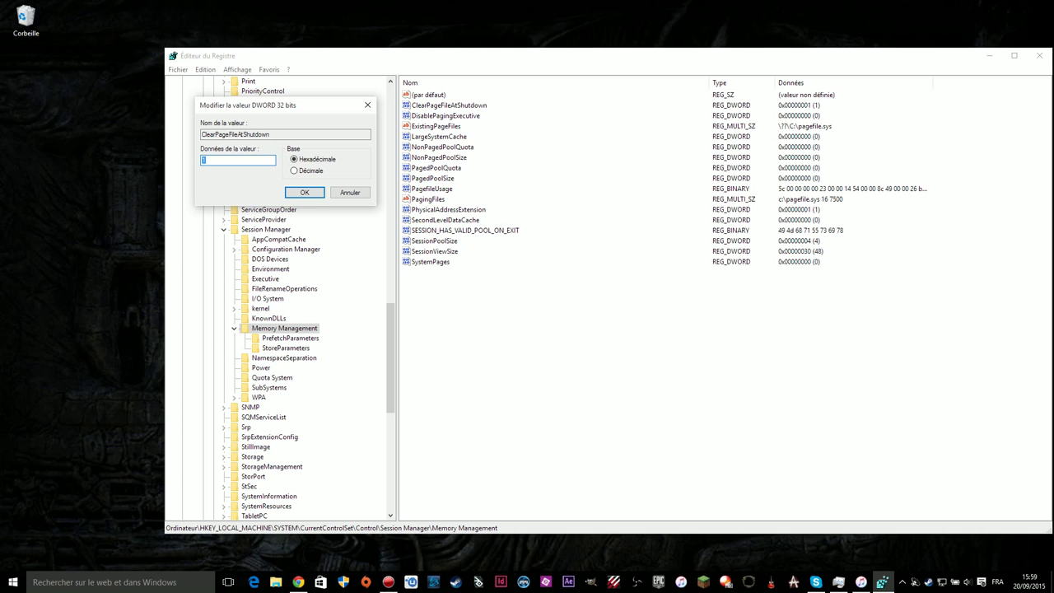
click(304, 192)
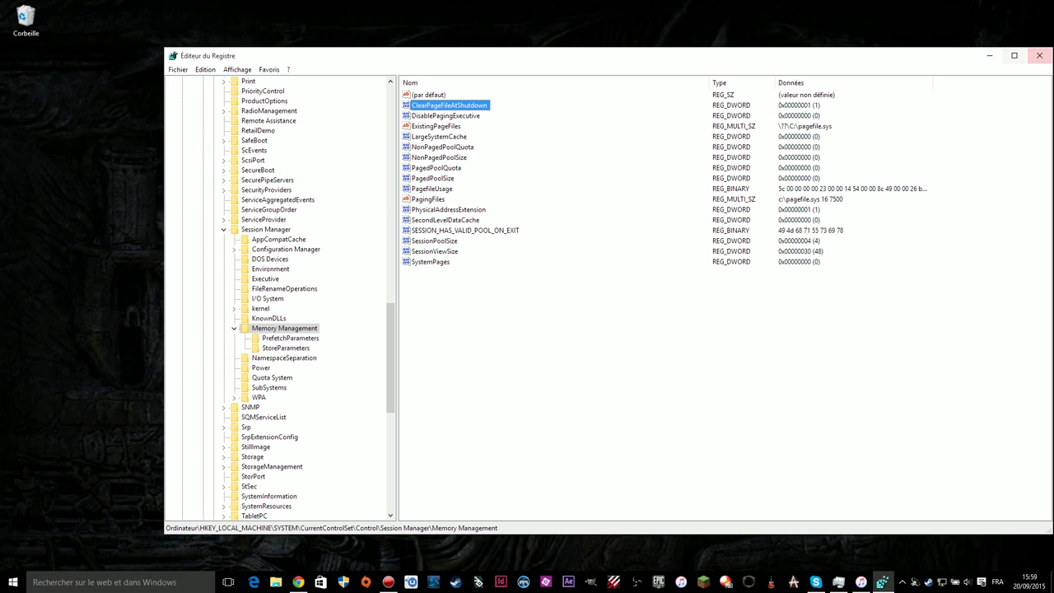
click(1039, 55)
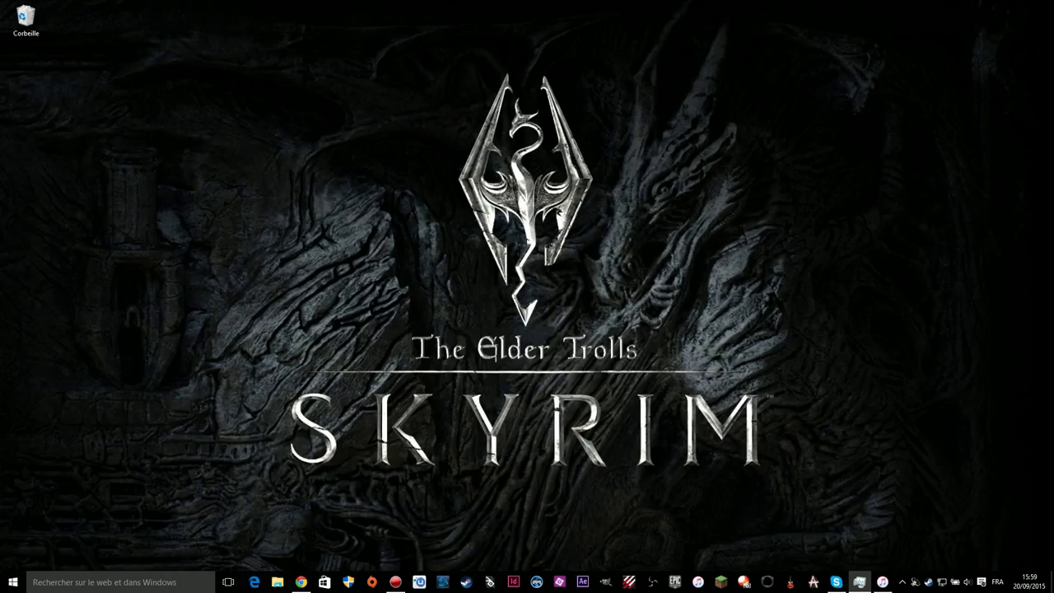
click(395, 582)
click(395, 581)
drag(53, 552, 787, 332)
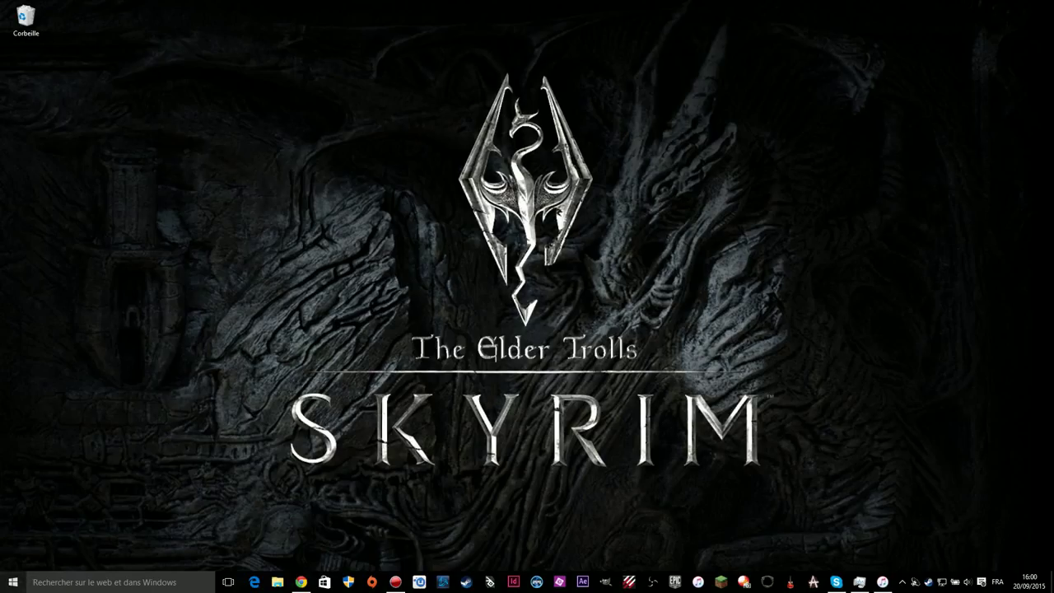
- Open the System window showing the computer's general information
key(super+x)
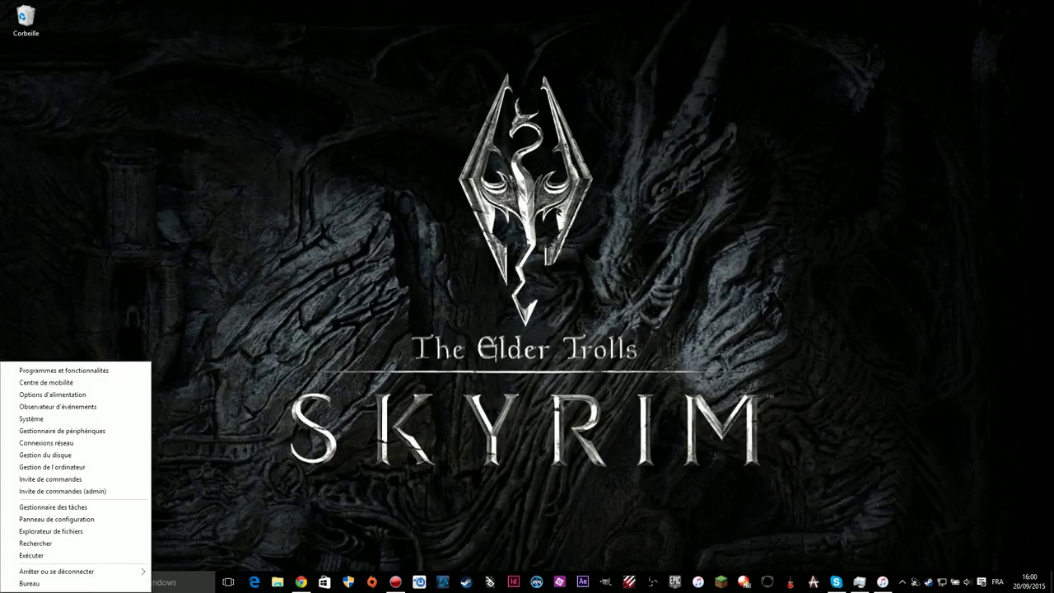
click(31, 419)
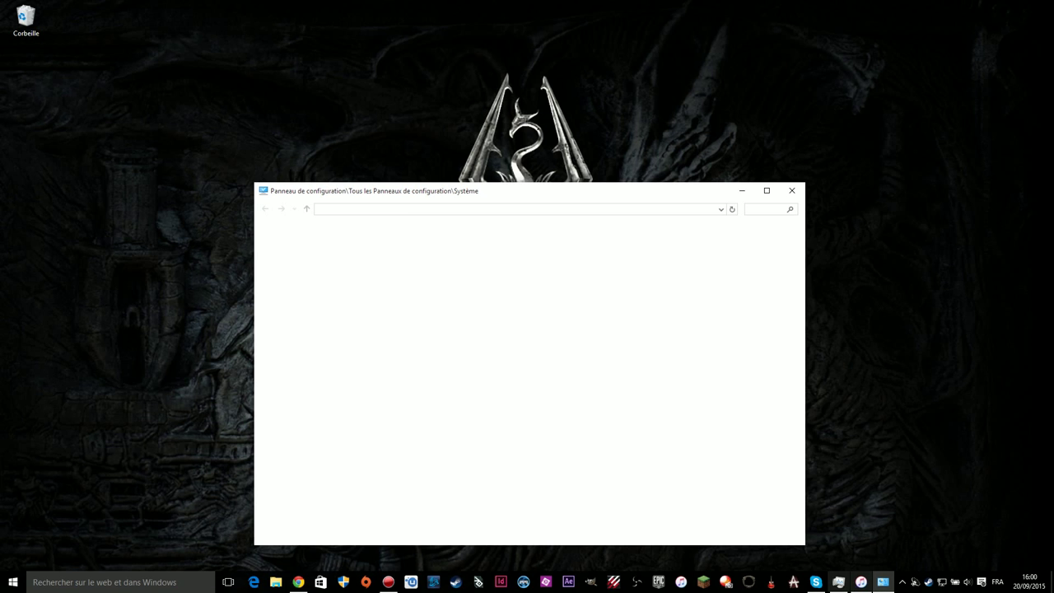
key(super+x)
key(Up)
key(Up)
key(Up)
key(Up)
key(Up)
key(Up)
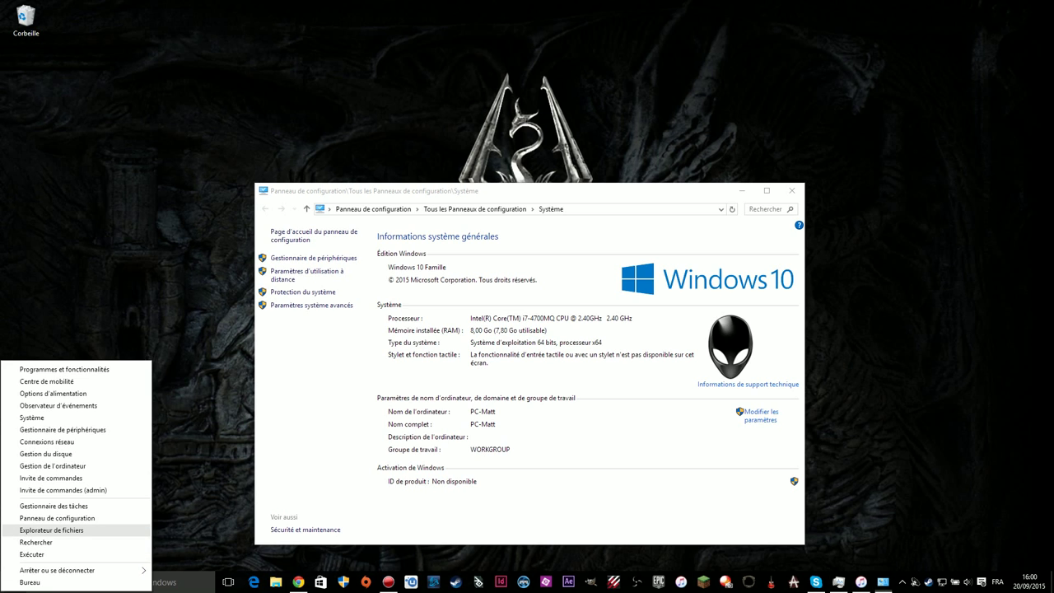
key(Return)
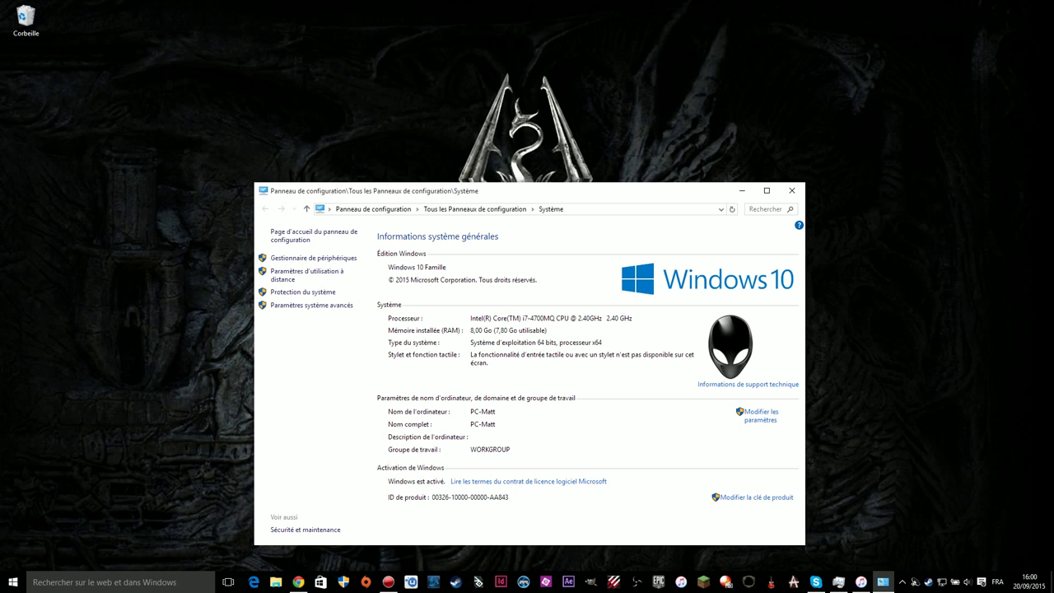
right_click(12, 581)
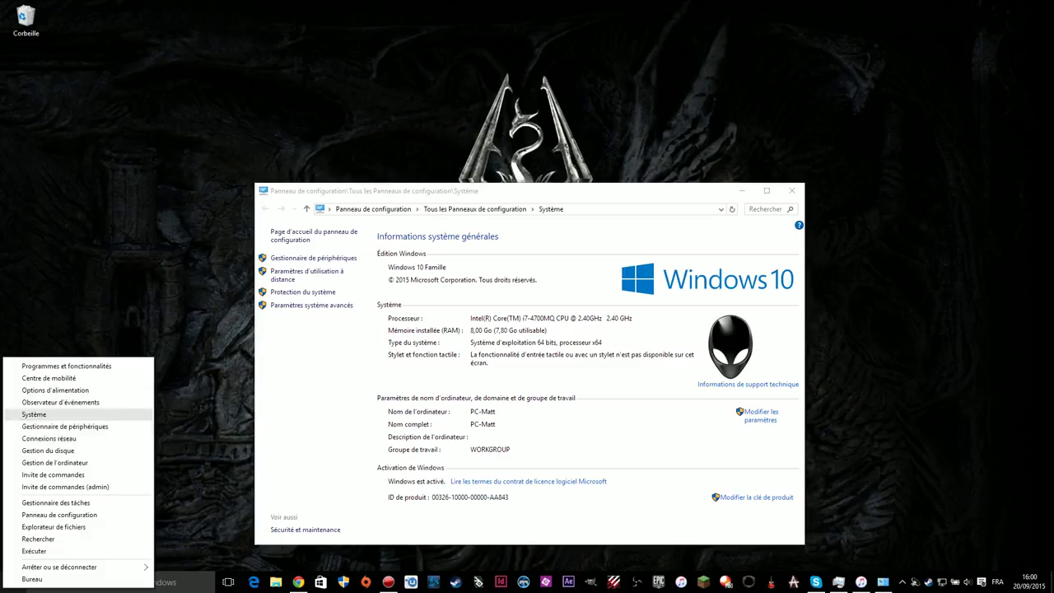
click(78, 415)
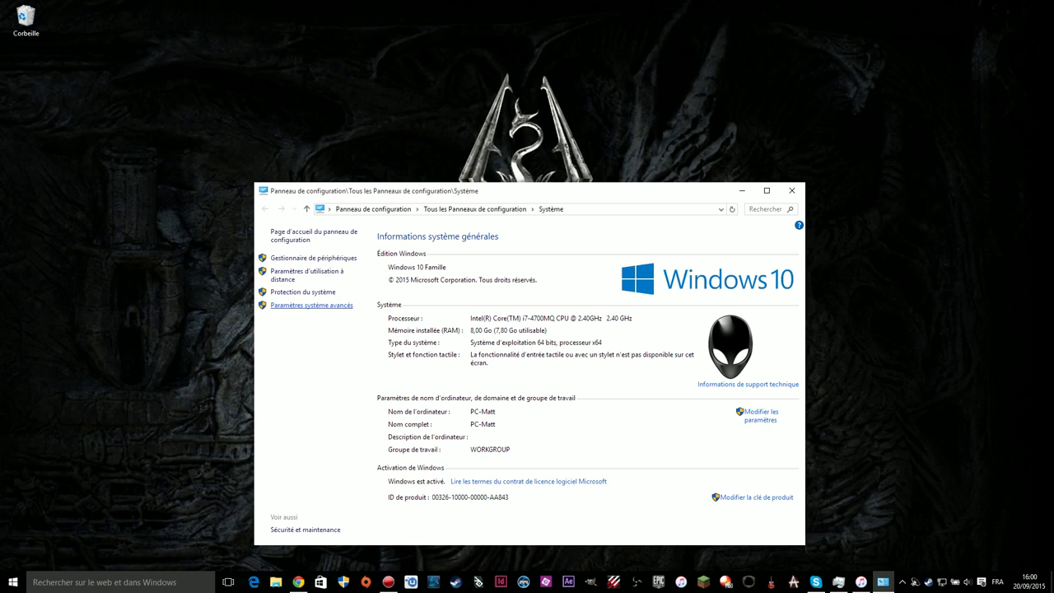
- Open the Performance Options from the advanced system settings and move the dialog clear of the System Properties dialog
click(311, 305)
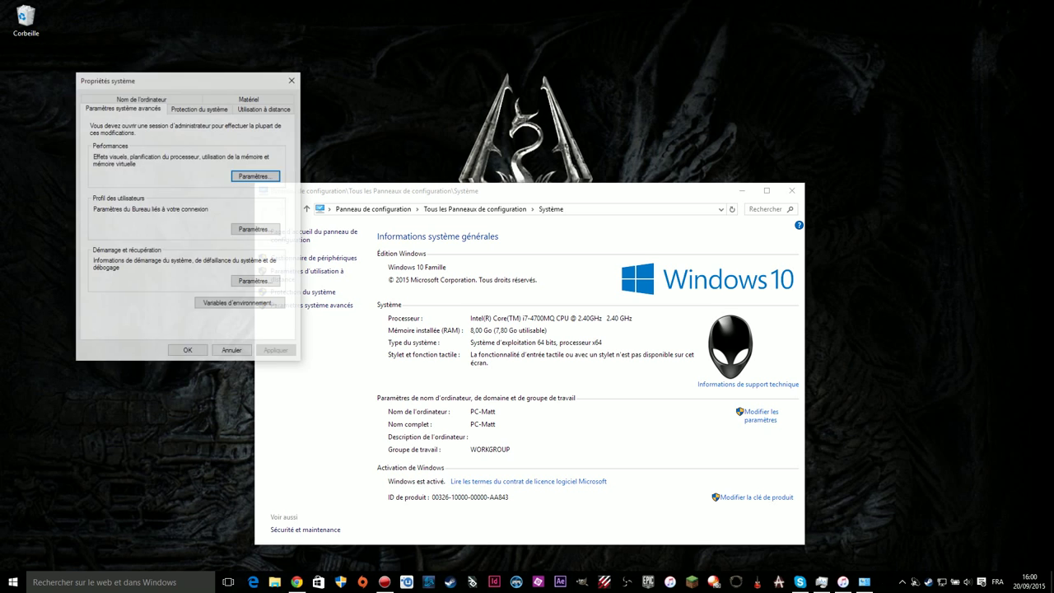
click(256, 175)
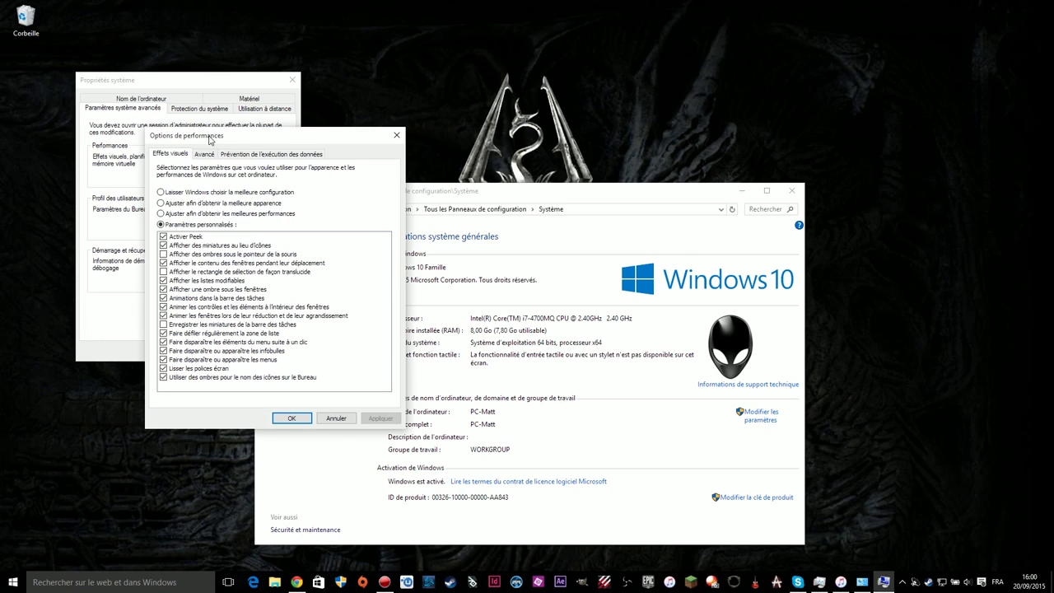
drag(247, 132, 567, 129)
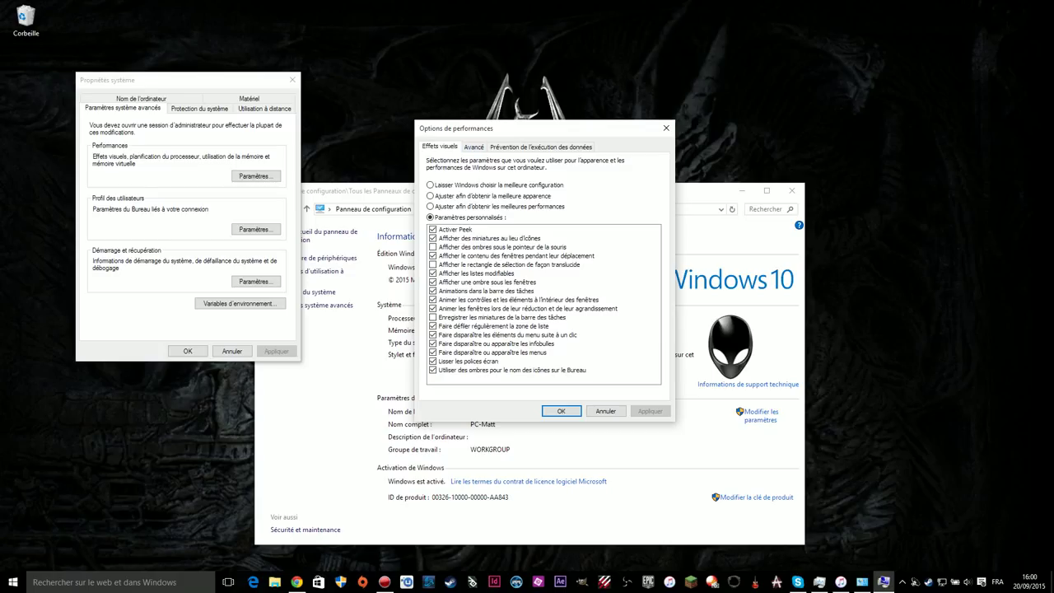
- Open the virtual memory settings, accept the custom paging file of 16 to 7500 MB for drive C, and confirm the Performance Options
click(474, 147)
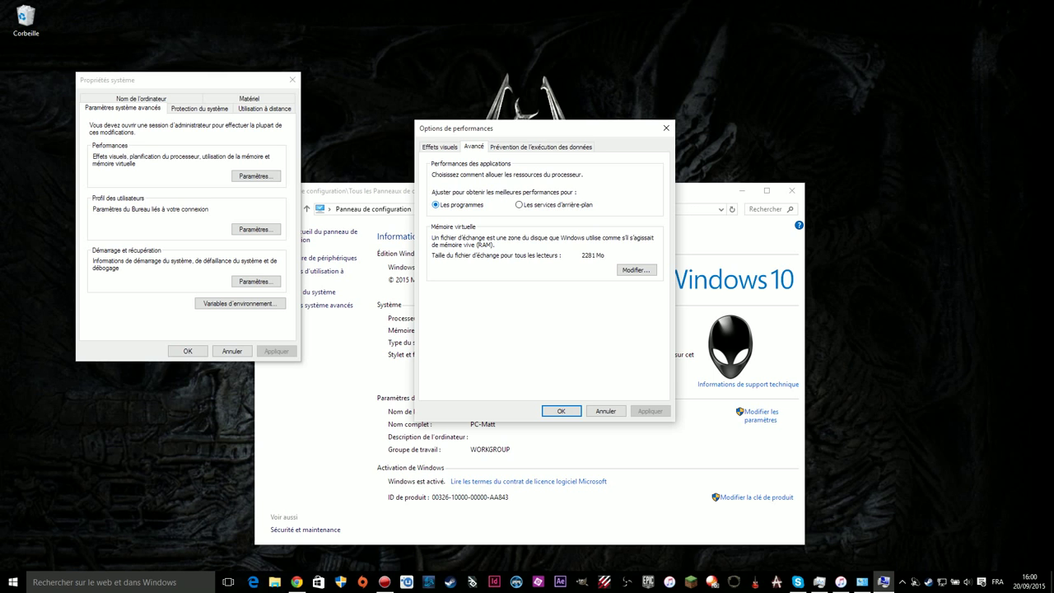
key(ctrl+Tab)
key(ctrl+shift+Tab)
key(Return)
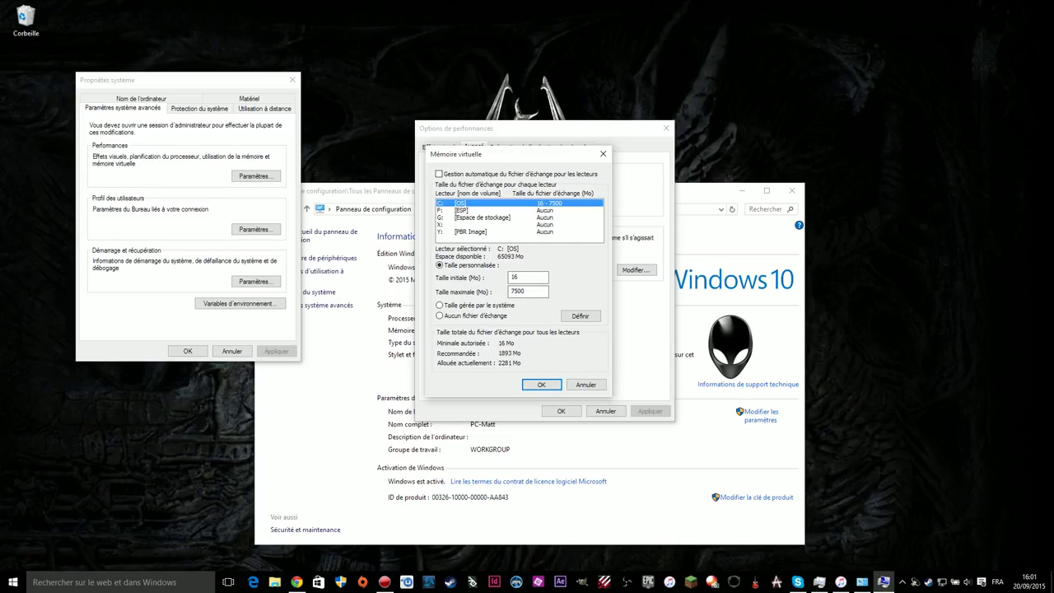
key(Return)
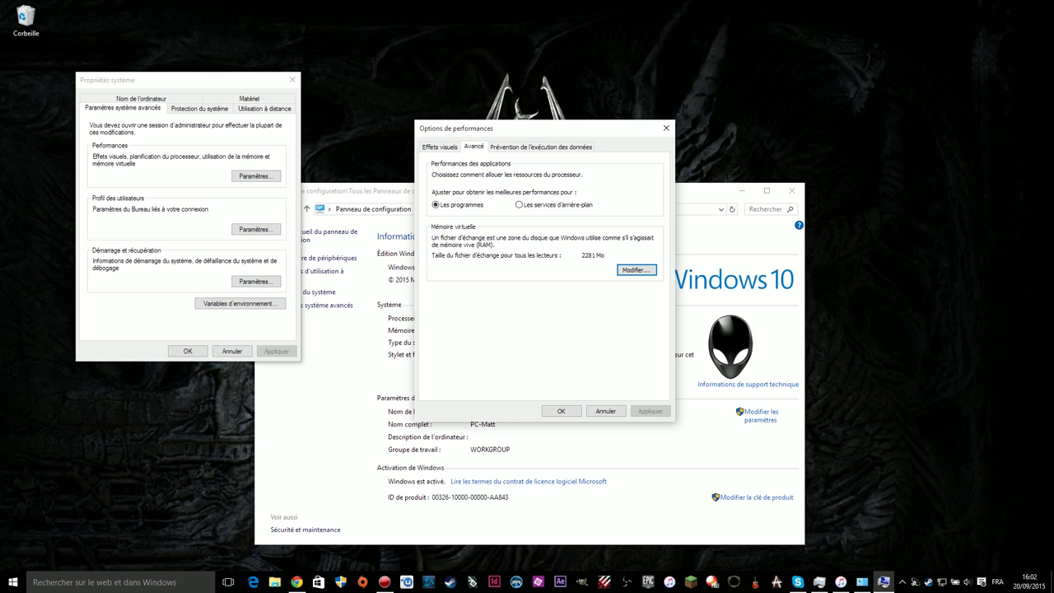
click(561, 411)
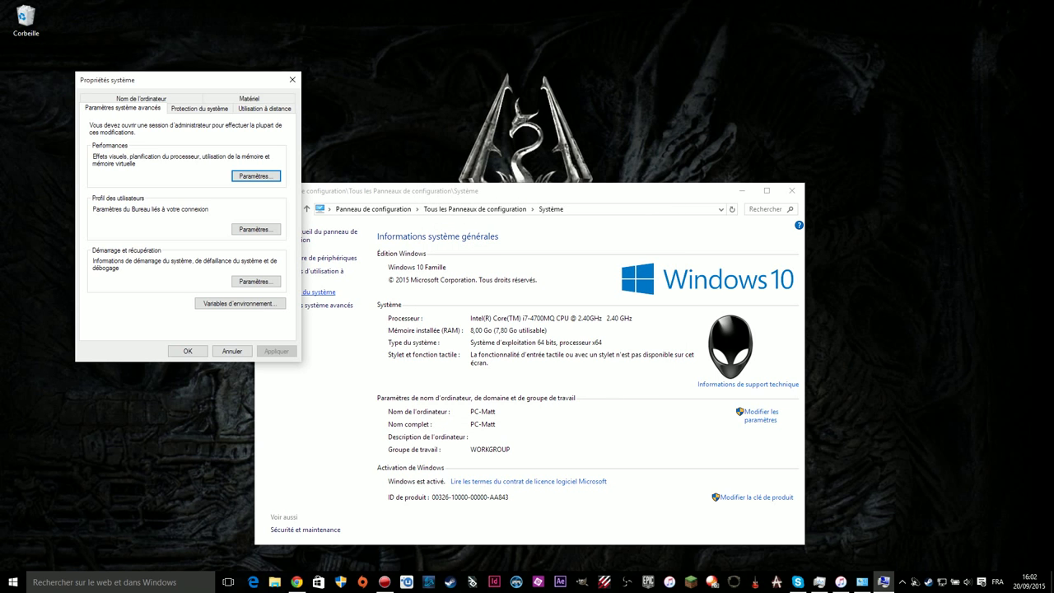
- Examine the System Protection settings of the available drives alongside the advanced system settings
key(ctrl+Tab)
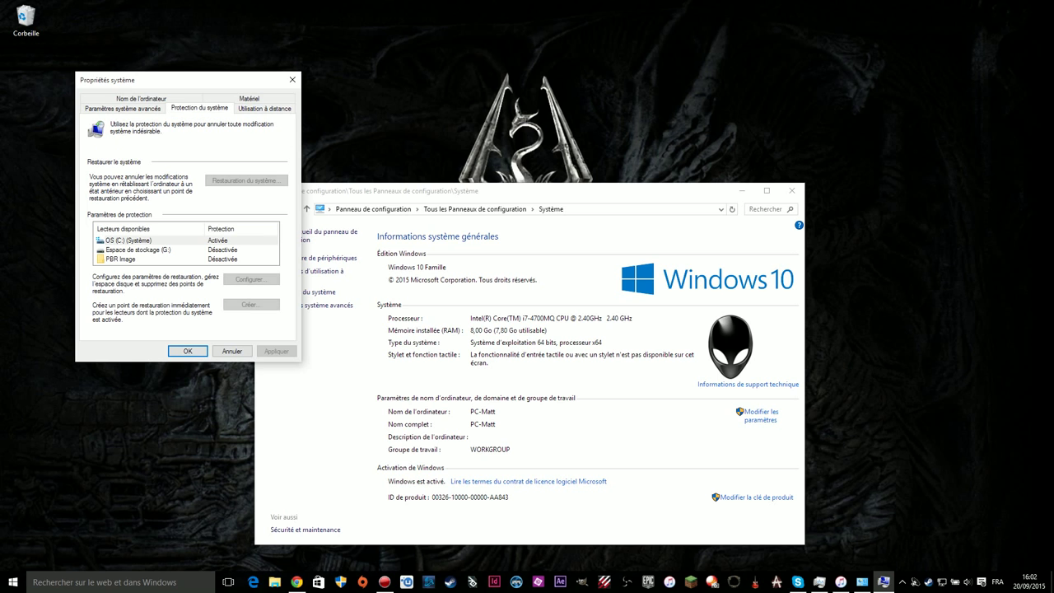
key(ctrl+shift+Tab)
key(ctrl+Tab)
key(ctrl+Tab)
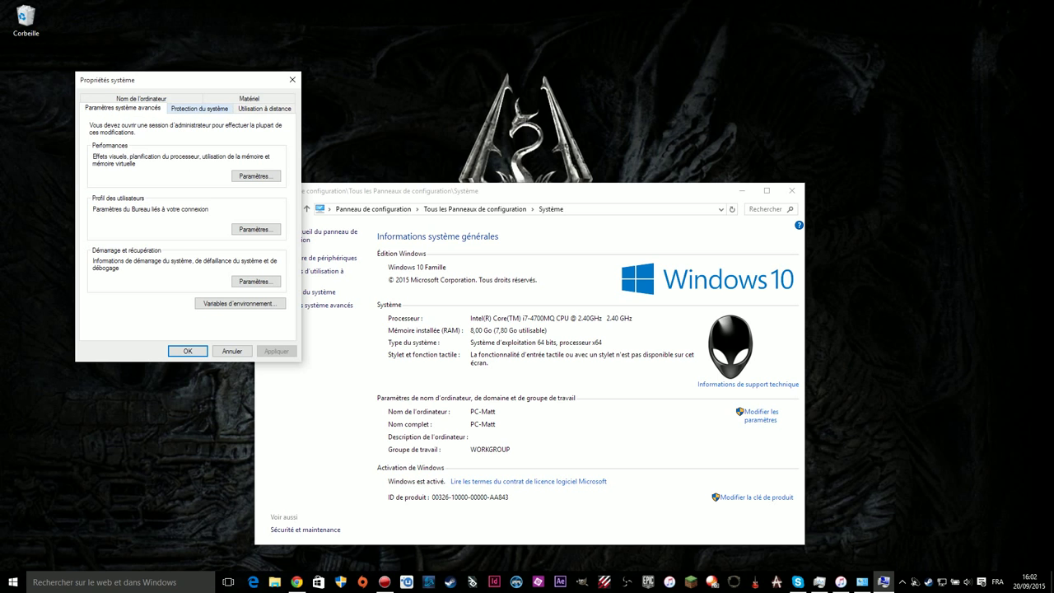
key(ctrl+Tab)
key(ctrl+shift+Tab)
key(ctrl+Tab)
key(ctrl+shift+Tab)
key(ctrl+shift+Tab)
key(ctrl+shift+Tab)
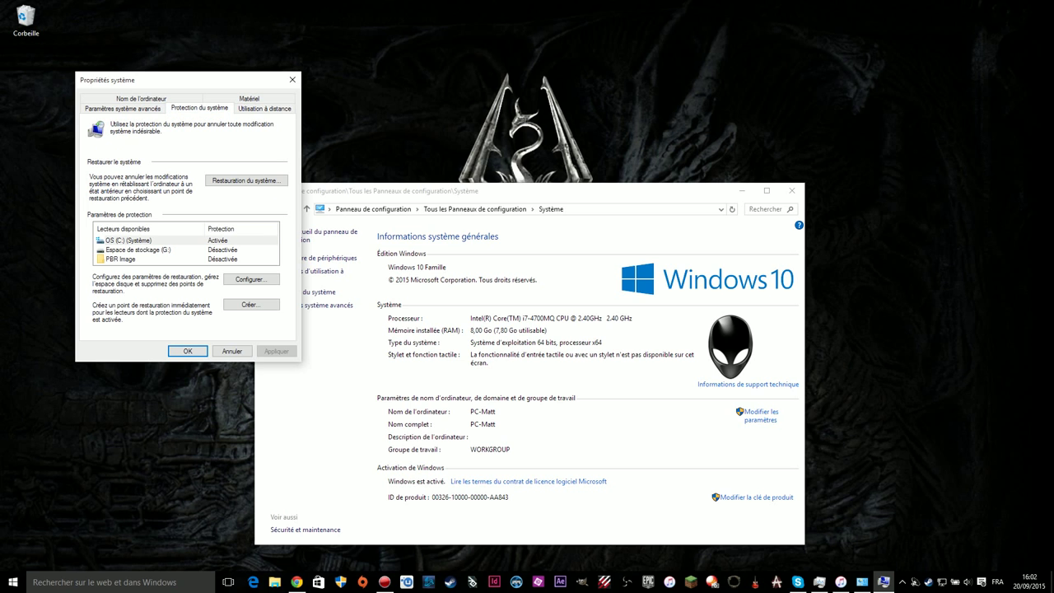
key(ctrl+shift+Tab)
key(ctrl+Tab)
- Create a system restore point described as "16:02 20/09/2015"
key(Tab)
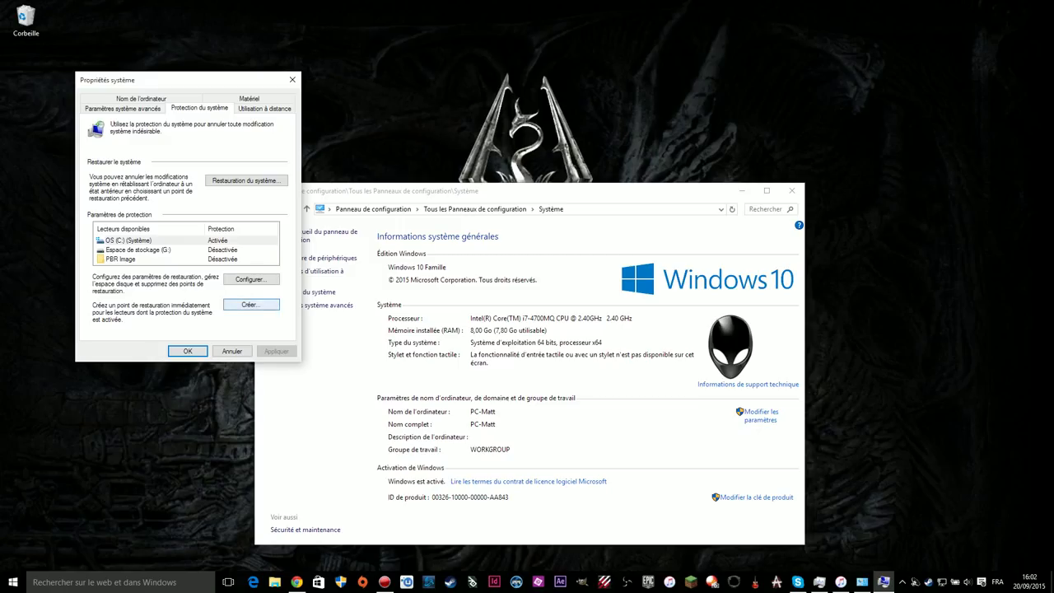
key(Return)
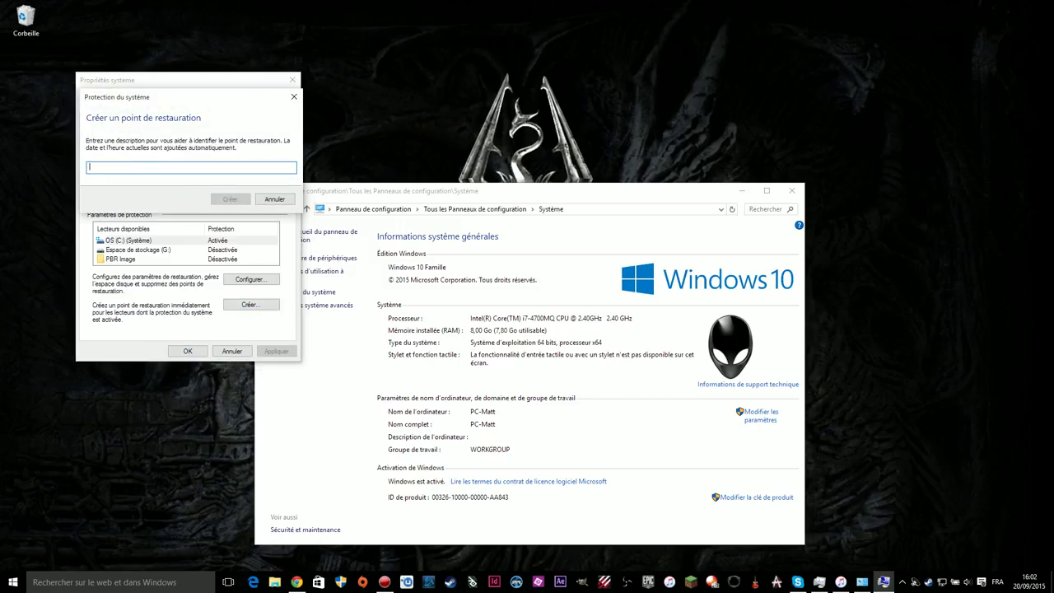
text(16.)
text(02 20)
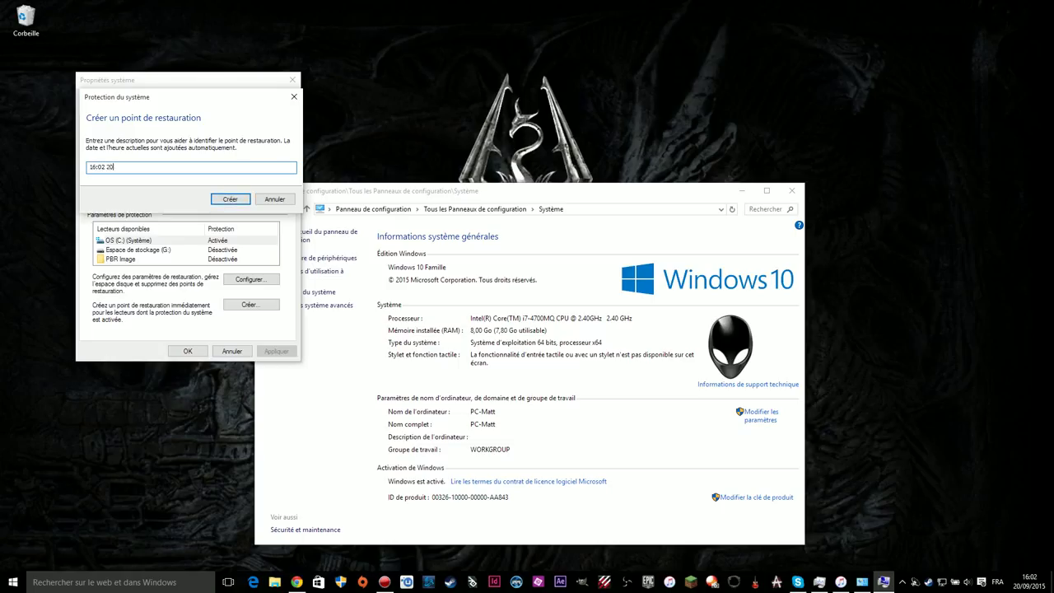
text(/09/2015)
key(Return)
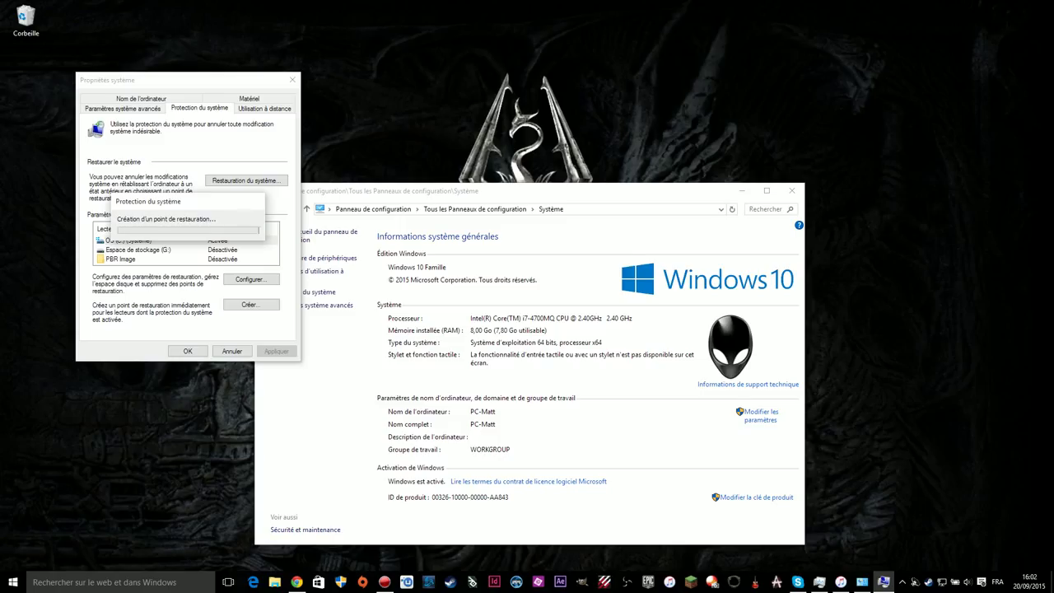
- Run msconfig from the Run dialog, and dismiss the restore point message and the System Properties dialog
right_click(12, 582)
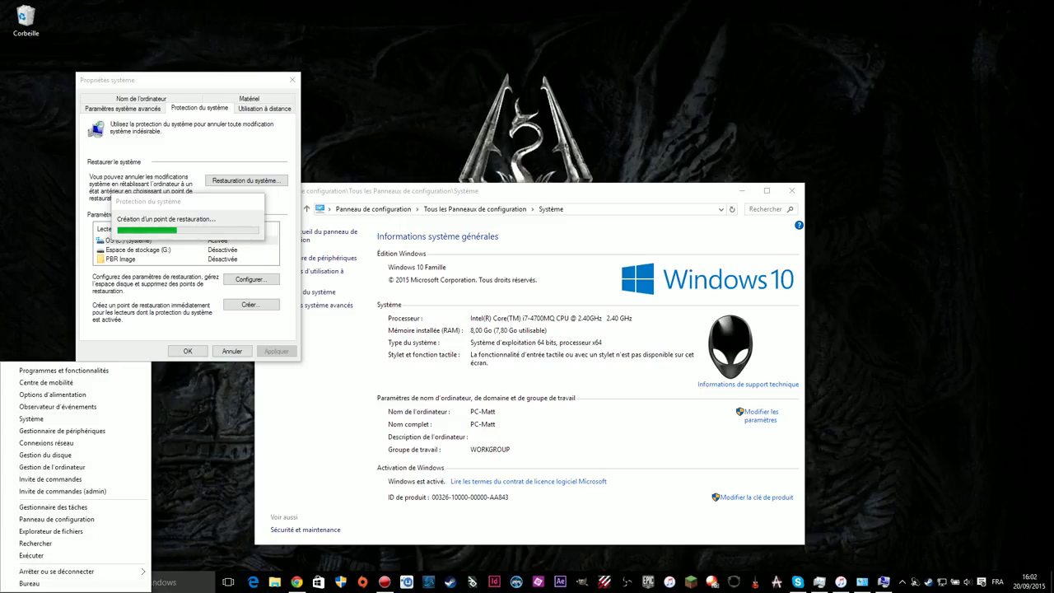
click(33, 555)
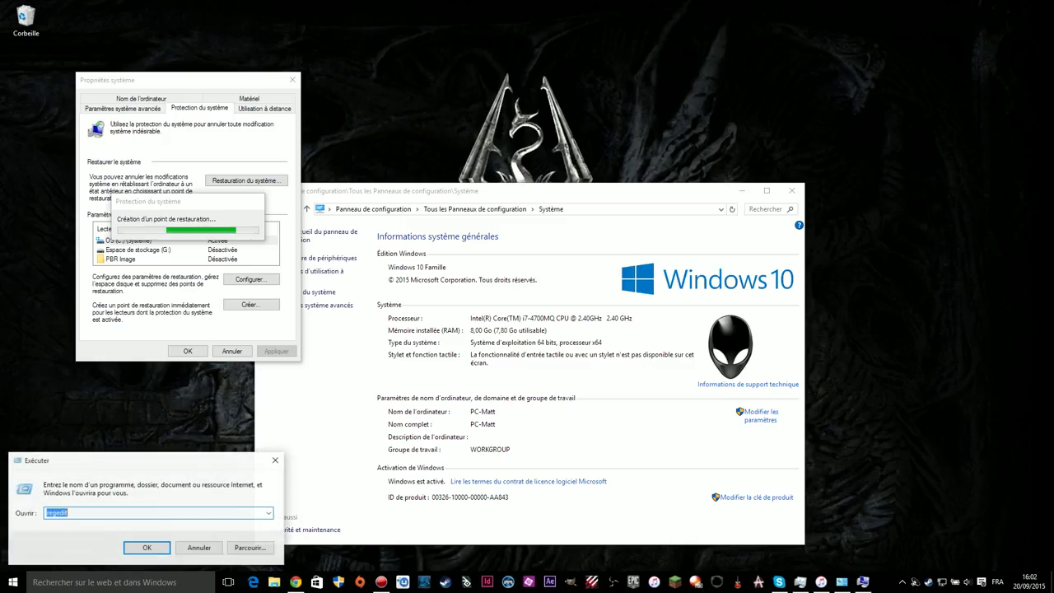
text(regedit)
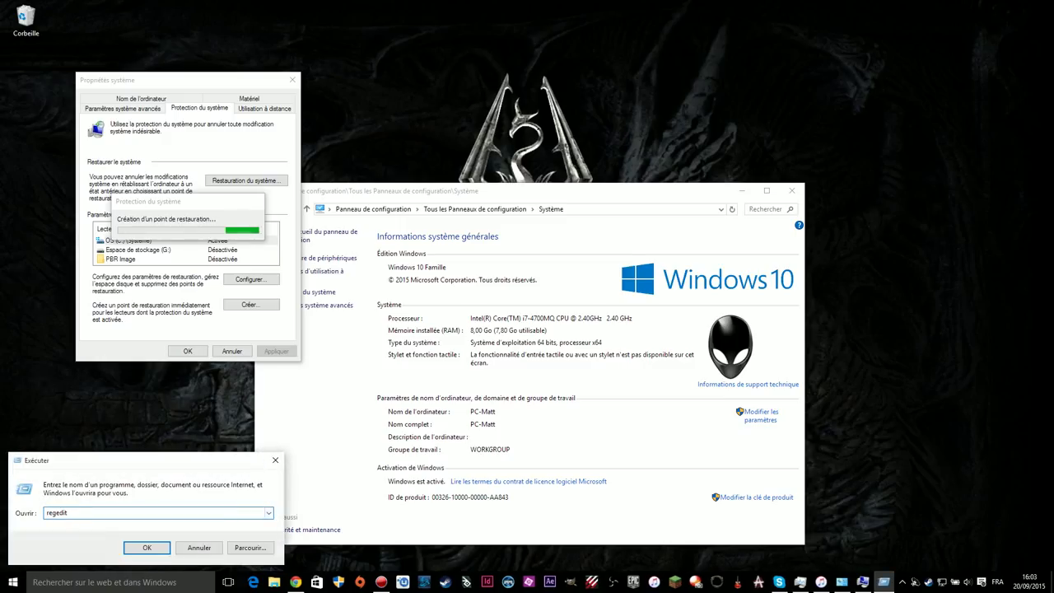
click(269, 513)
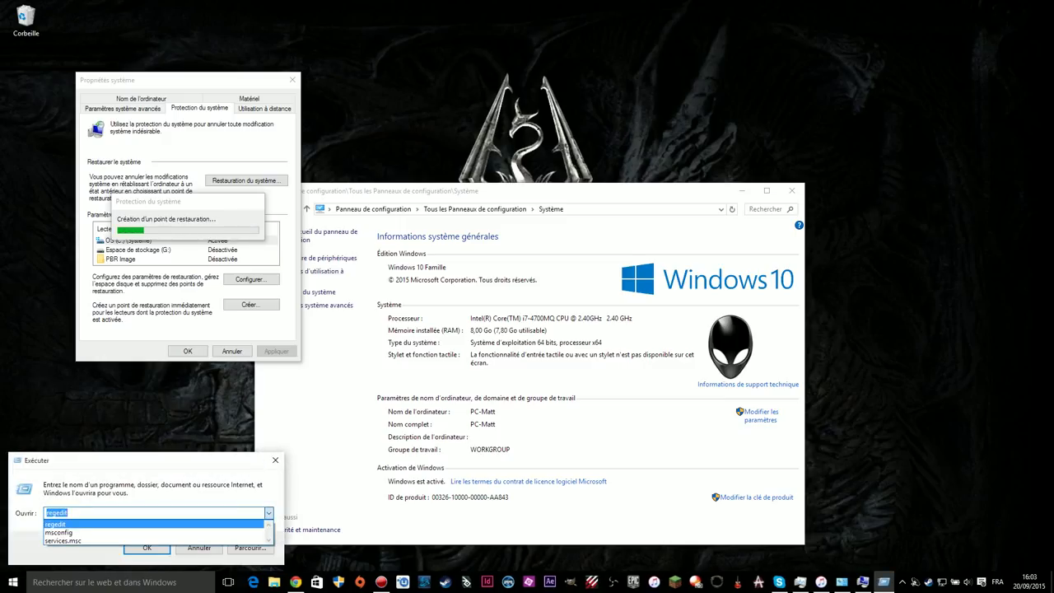
click(58, 532)
click(75, 512)
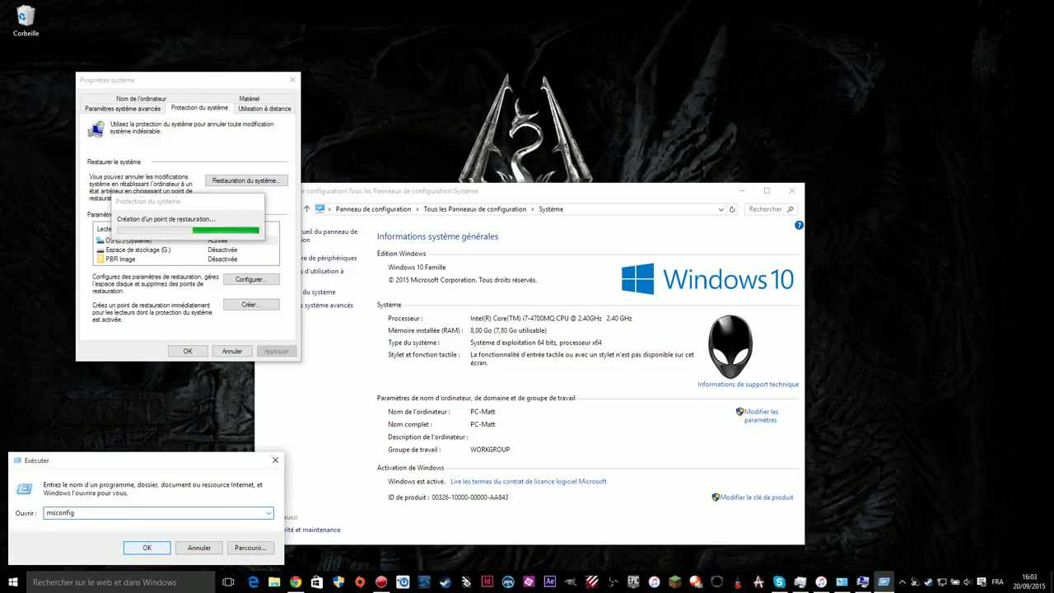
key(Return)
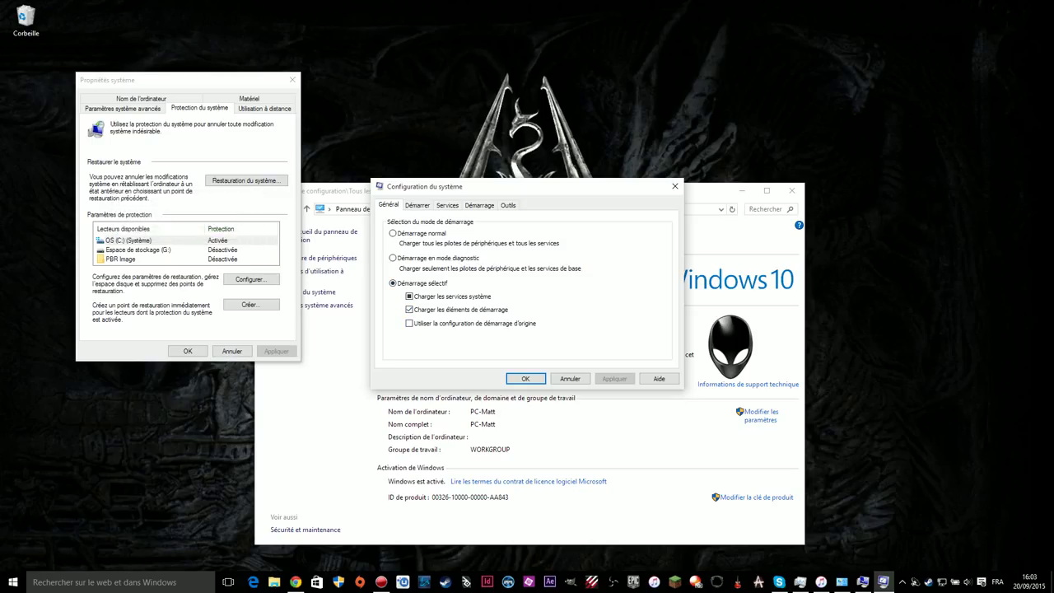
click(256, 231)
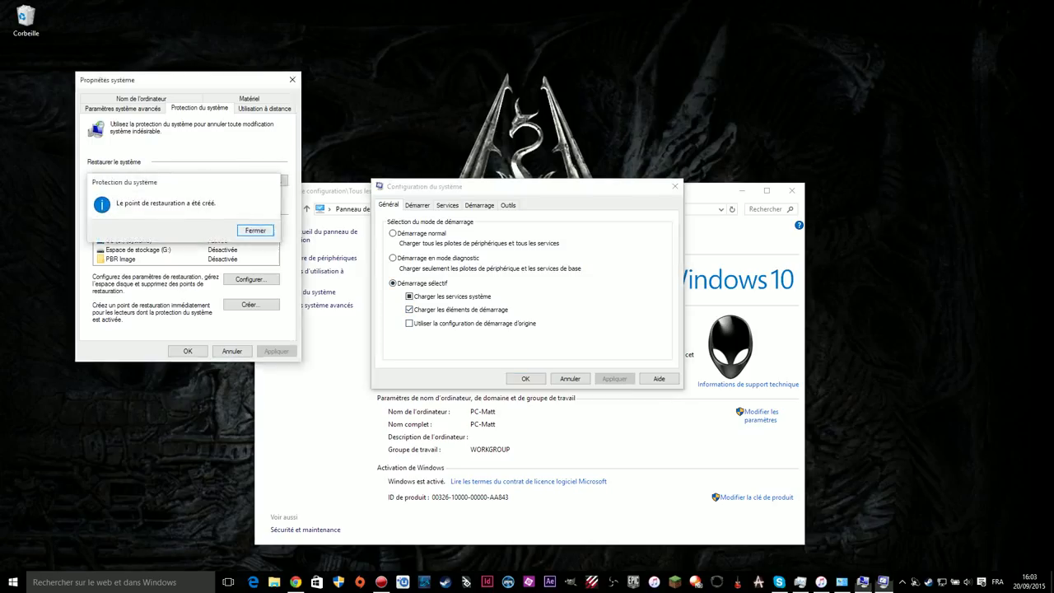
click(292, 79)
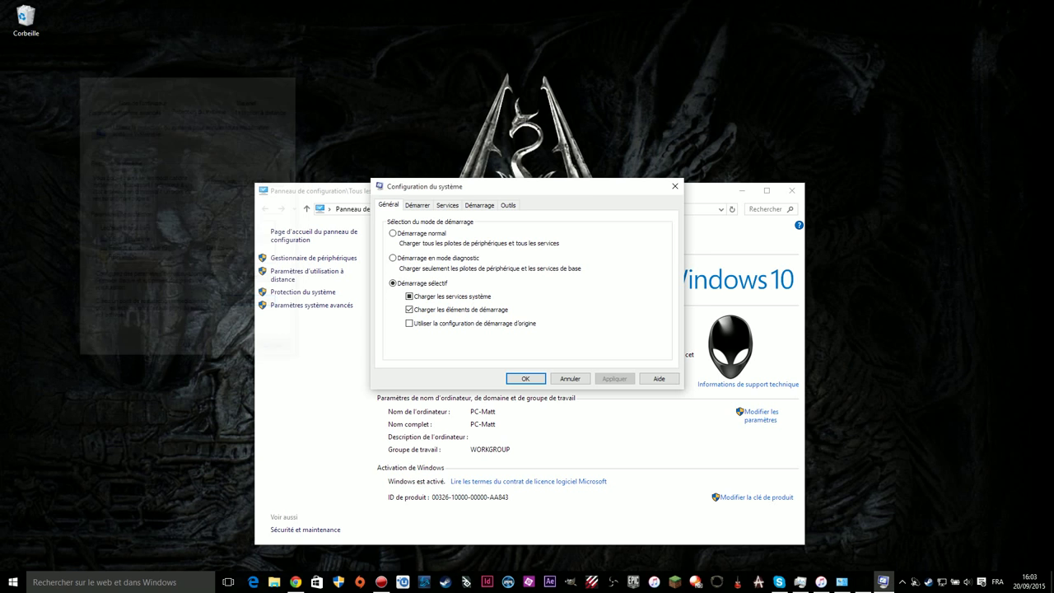
- Open the advanced boot options of the Windows 10 startup entry and accept them
click(416, 205)
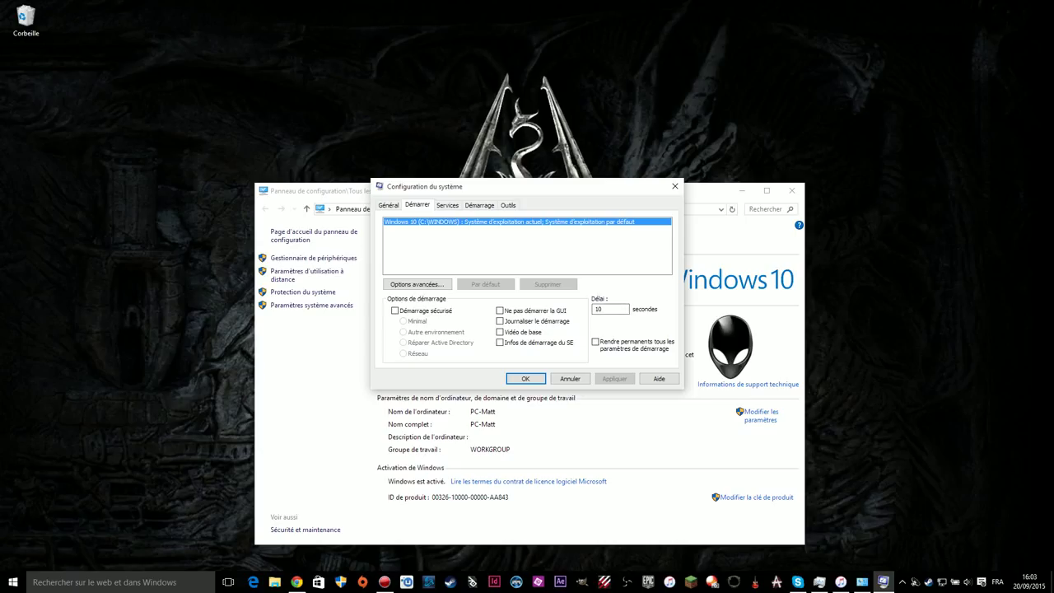
click(416, 284)
click(558, 377)
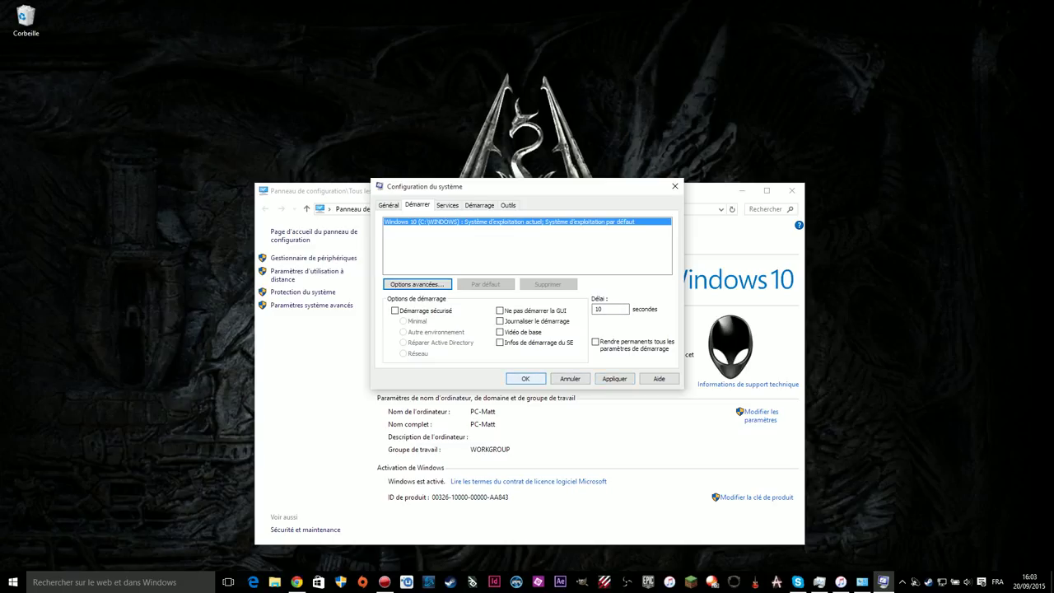
- Accept the system configuration, exit without restarting with the reminder set not to show again, and close the System window
key(Return)
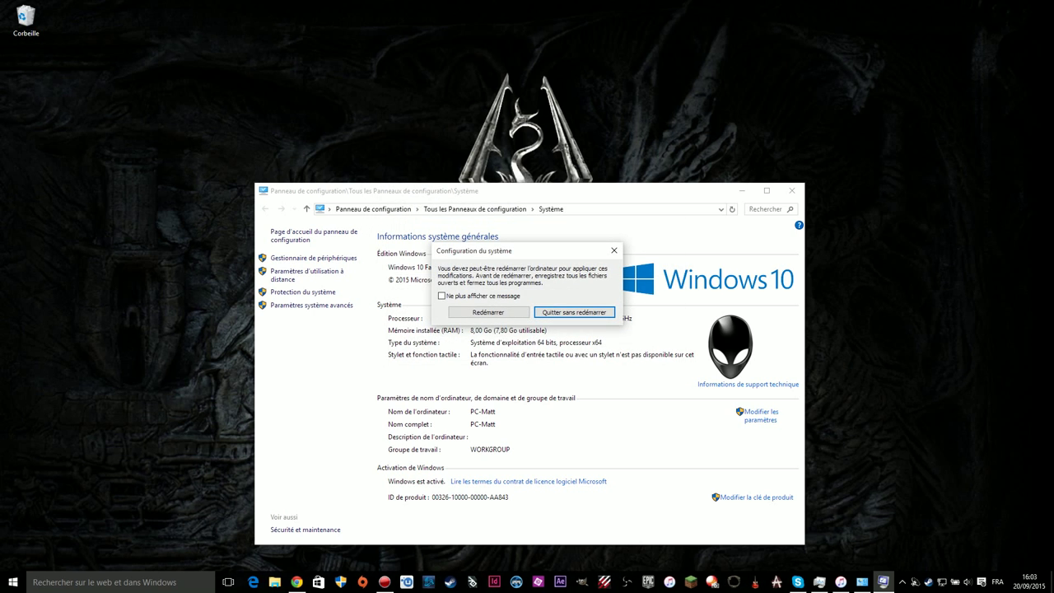
click(442, 296)
click(574, 312)
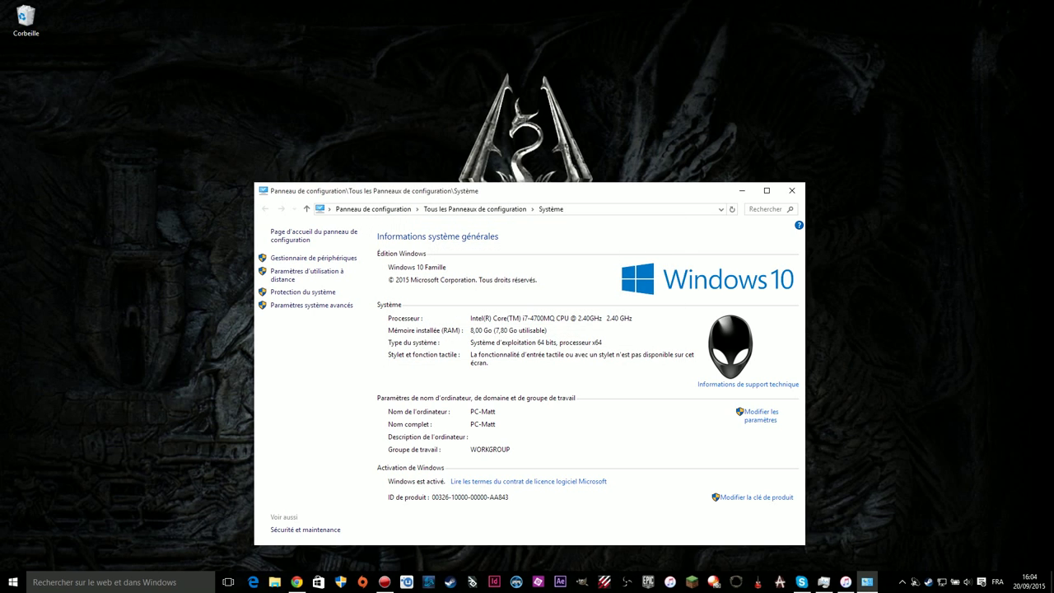
click(791, 190)
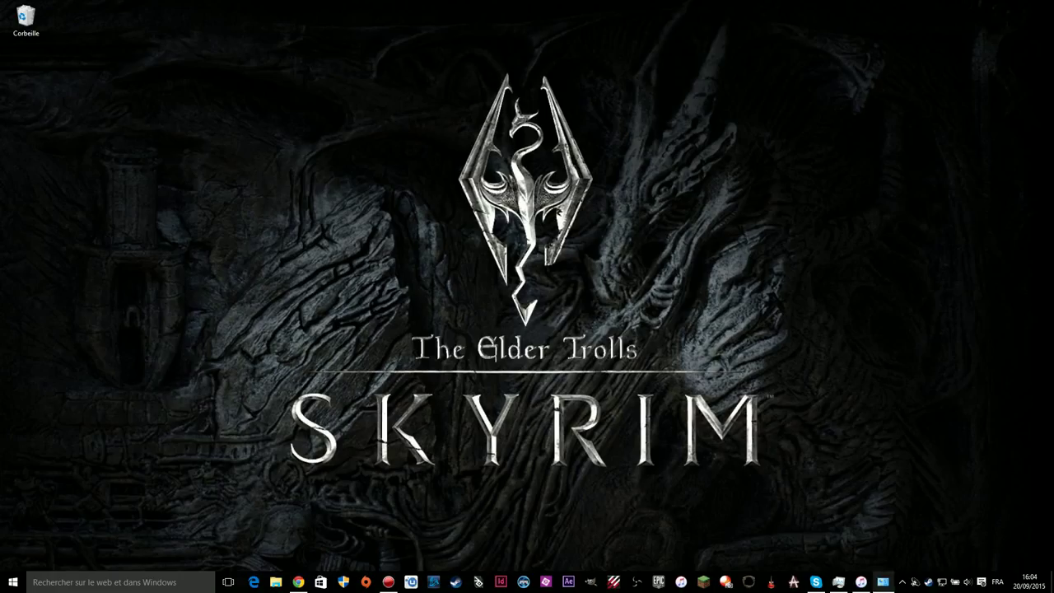
key(super)
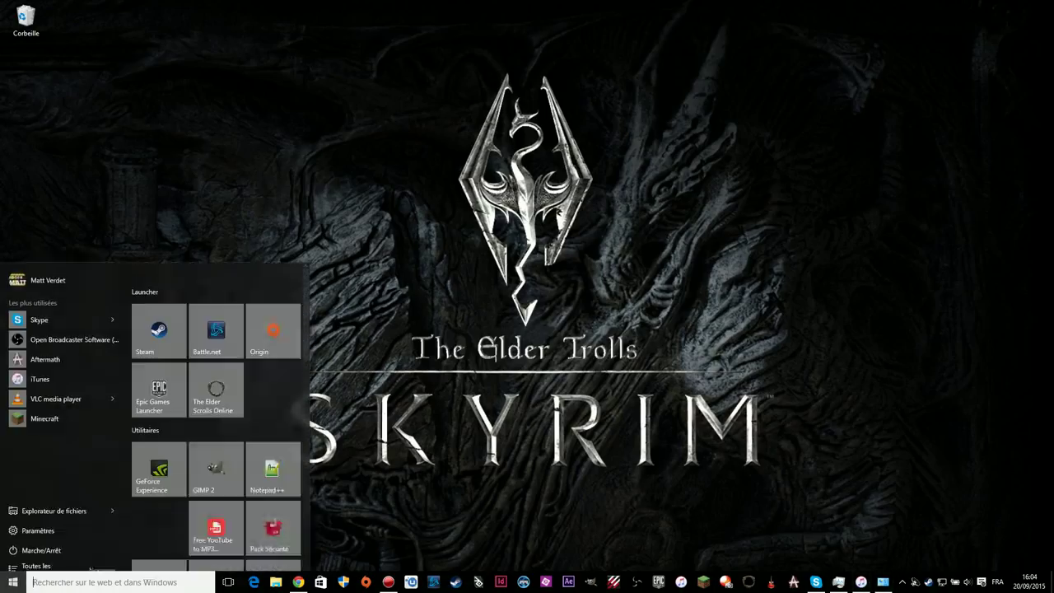
key(super+s)
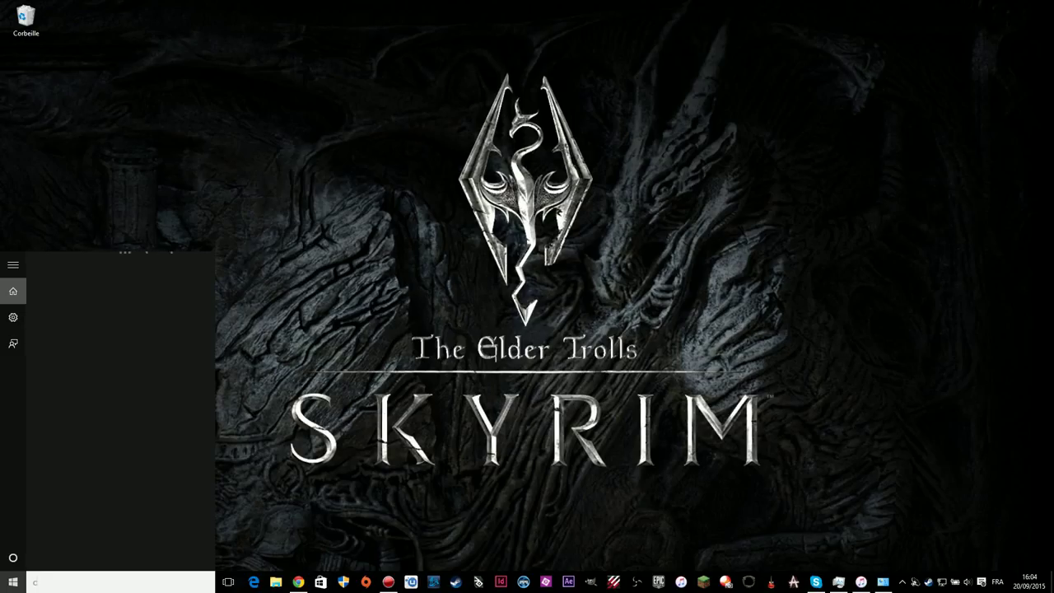
key(Escape)
- Empty the Recycle Bin and confirm the permanent deletion of its items
click(26, 21)
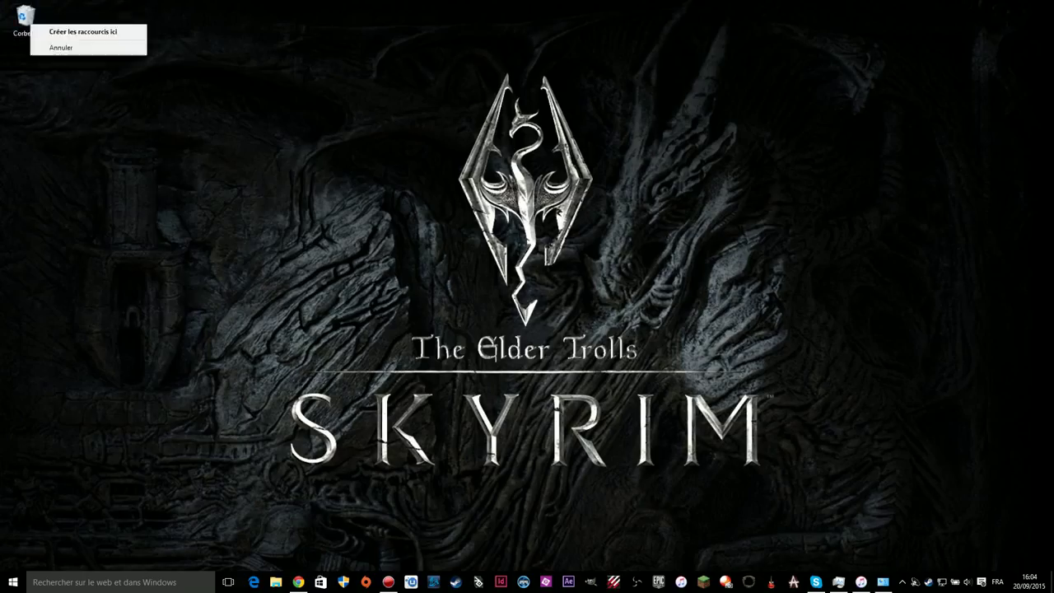
right_click(29, 22)
click(73, 43)
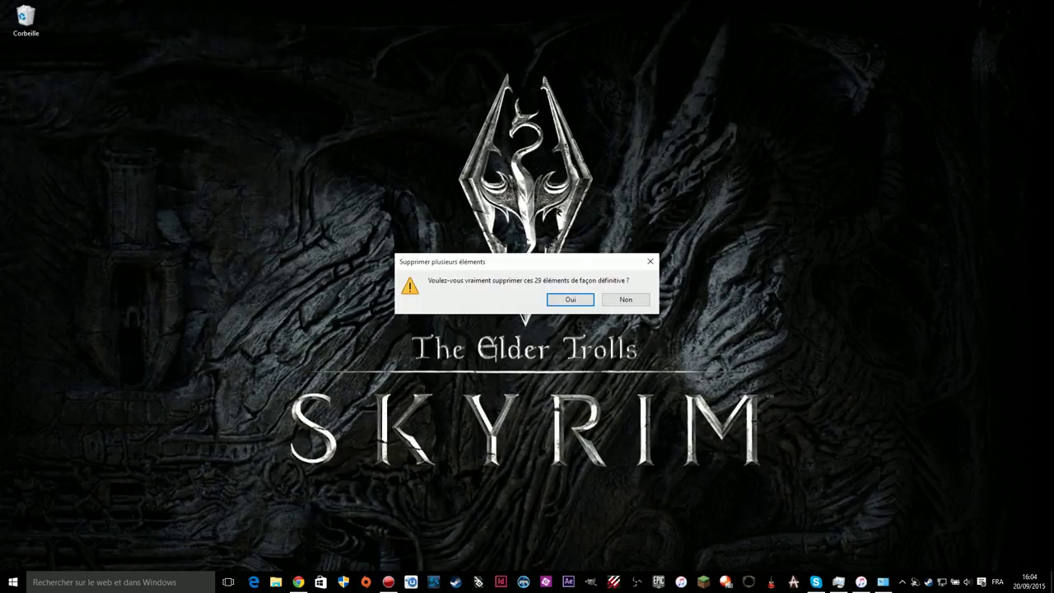
key(Return)
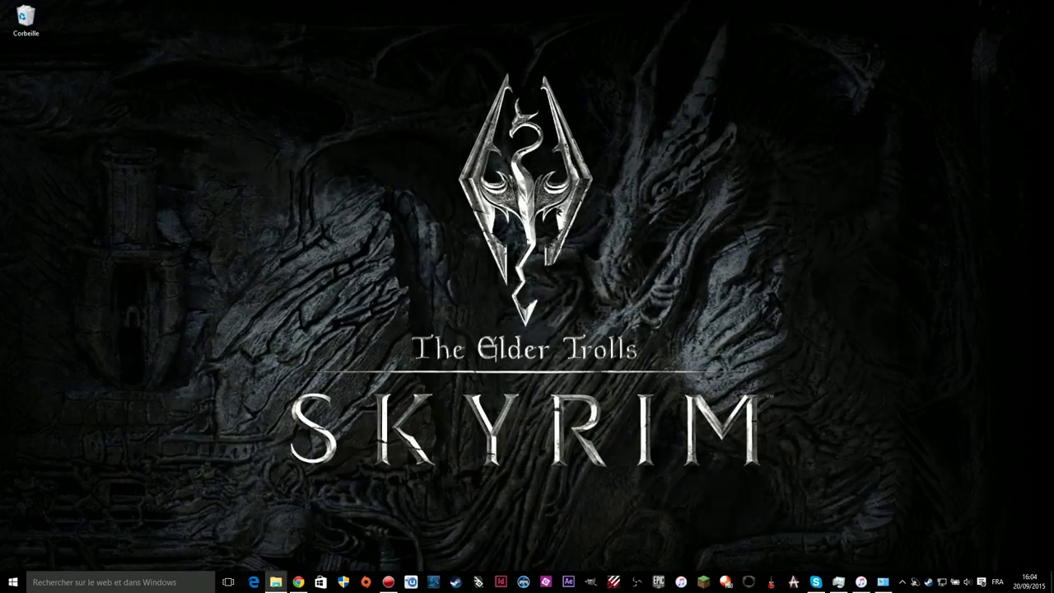